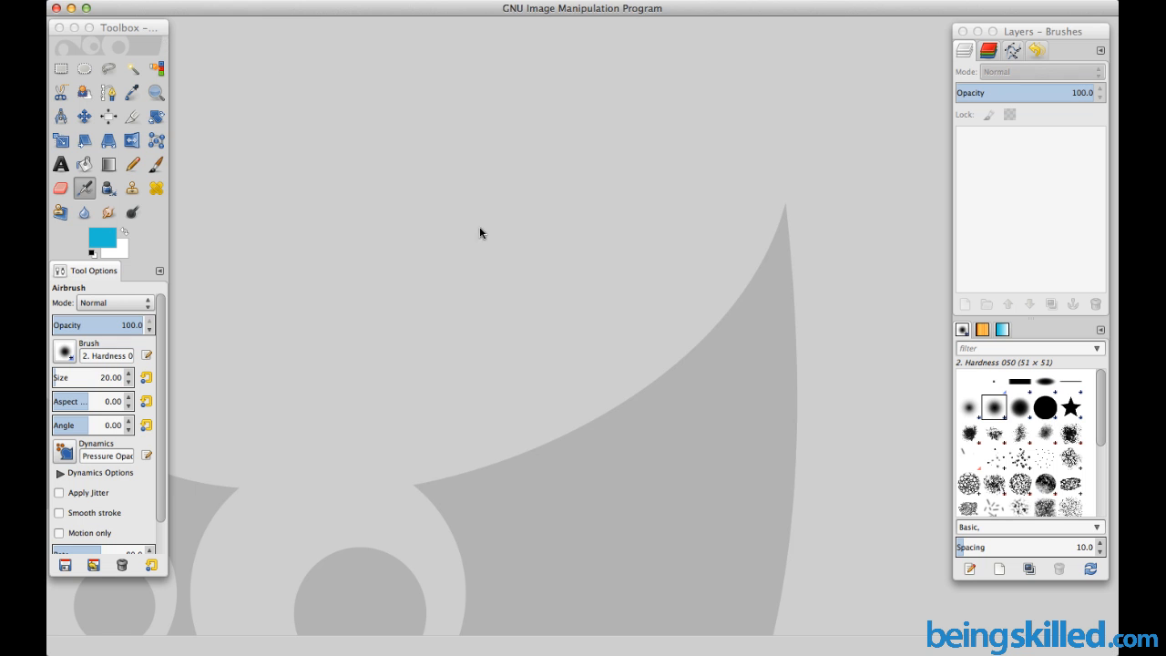
Open the image cute-thankyou-card.jpg from the beingskilled folder
{"action": "left_click", "coordinate": [387, 108]}
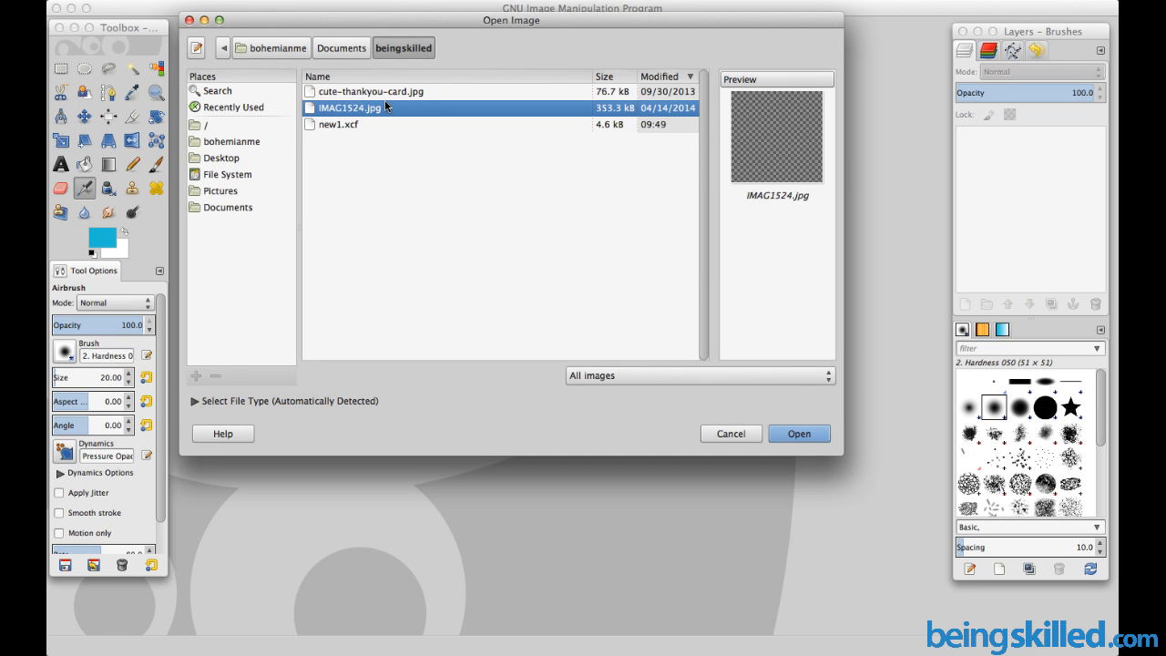
{"action": "key", "text": "Up"}
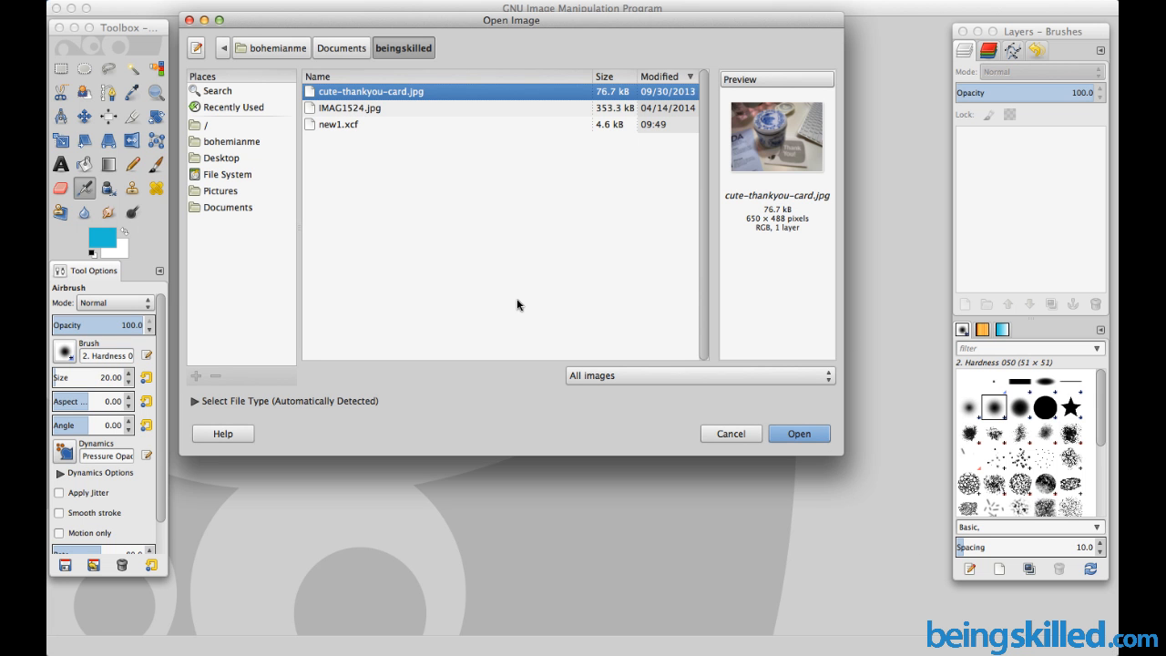
{"action": "key", "text": "Return"}
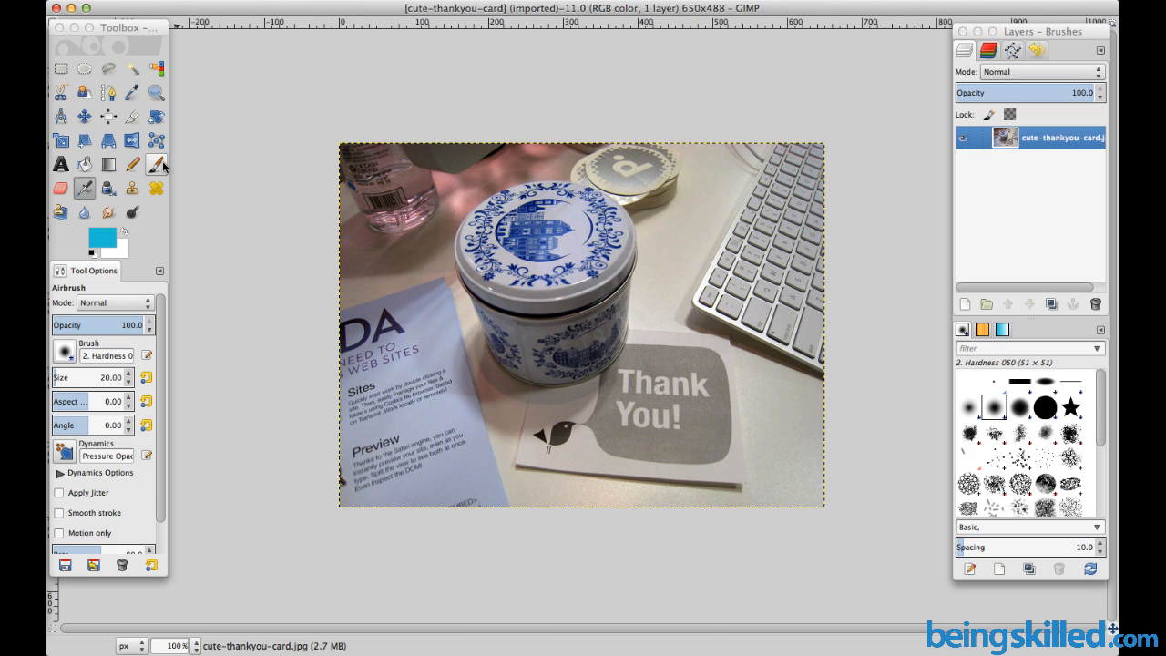
Trace around the blue-and-white tin with Free Select and close the outline into a selection
{"action": "left_click", "coordinate": [109, 71]}
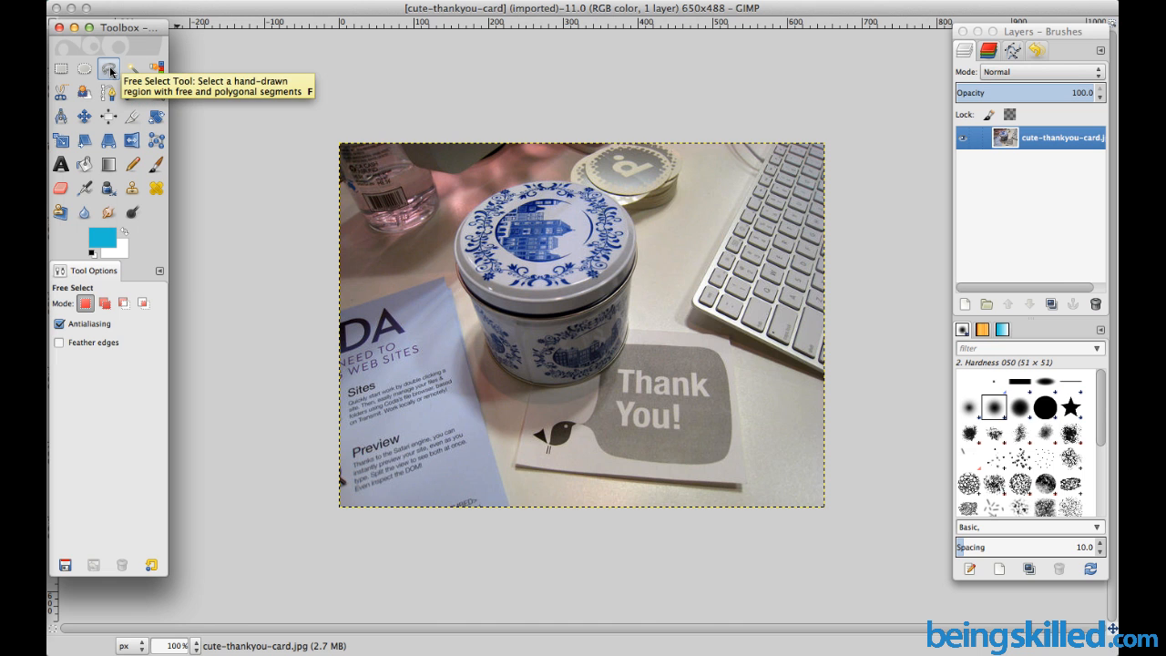
{"action": "left_click", "coordinate": [458, 241]}
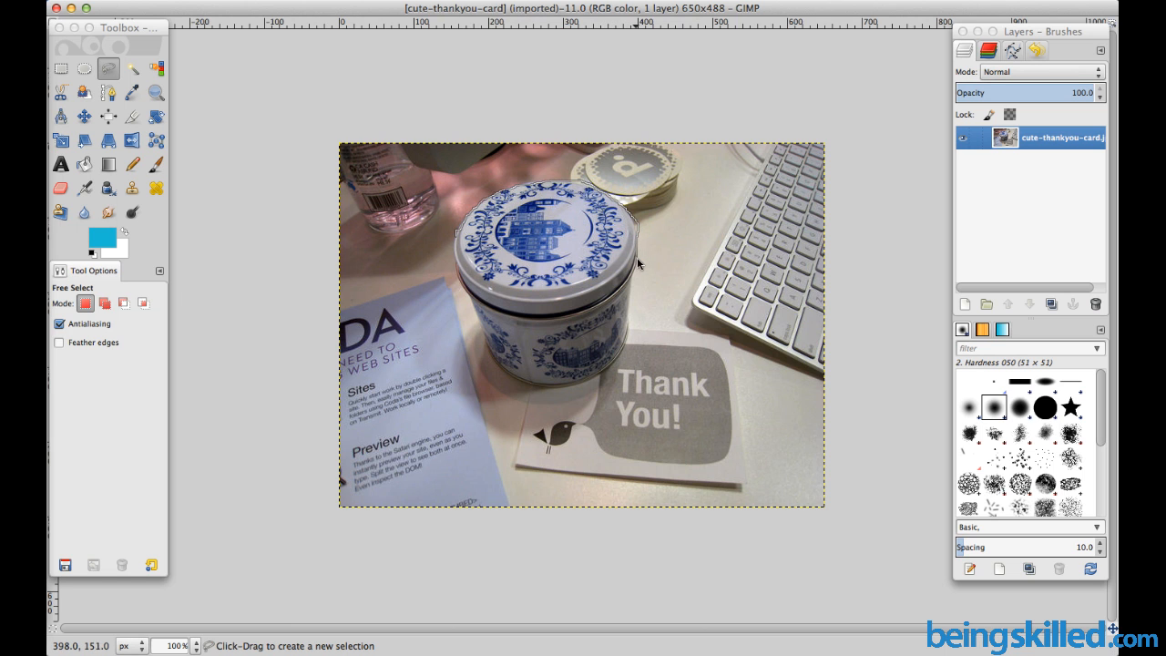
{"action": "left_click_drag", "start_coordinate": [638, 271], "coordinate": [634, 301]}
{"action": "mouse_move", "coordinate": [625, 354]}
{"action": "left_mouse_down"}
{"action": "mouse_move", "coordinate": [597, 383]}
{"action": "mouse_move", "coordinate": [528, 396]}
{"action": "mouse_move", "coordinate": [484, 358]}
{"action": "mouse_move", "coordinate": [456, 287]}
{"action": "mouse_move", "coordinate": [453, 240]}
{"action": "left_mouse_up"}
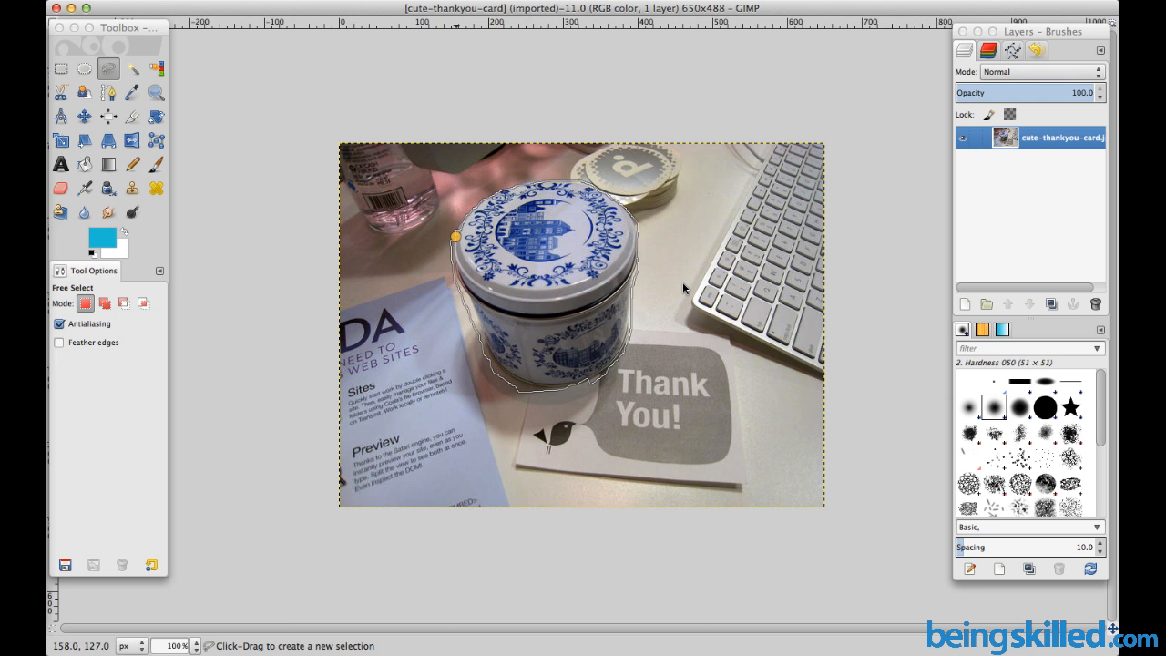
{"action": "key", "text": "Return"}
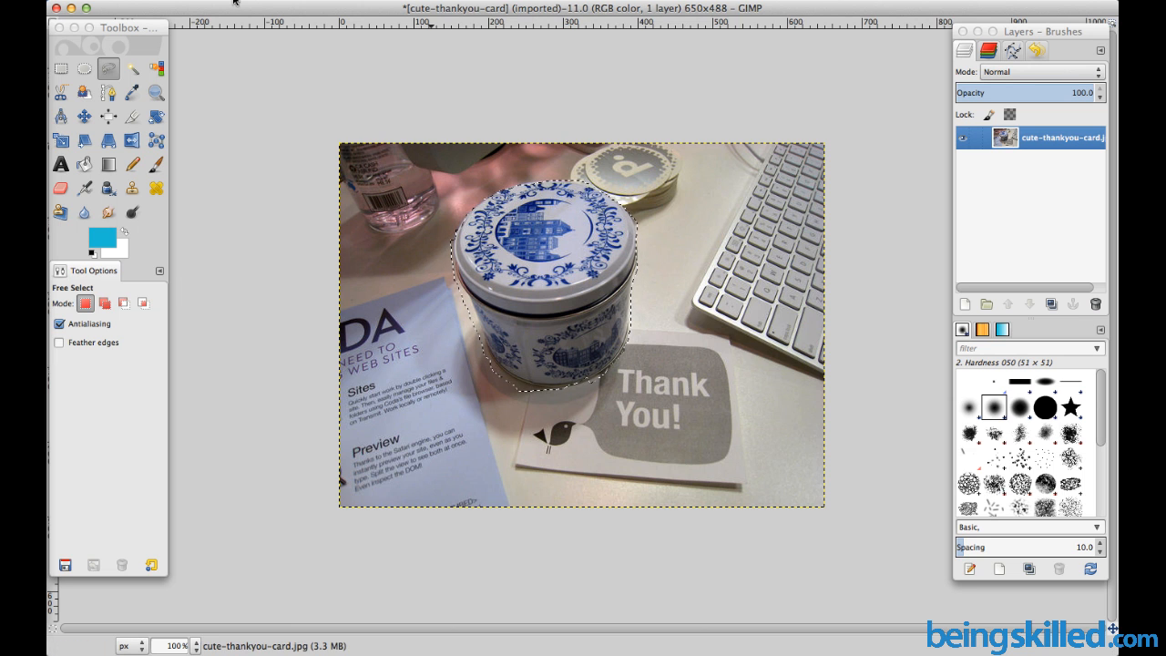
Cut the selected tin and paste it into a new 650 × 488 px image
{"action": "left_click", "coordinate": [167, 1]}
{"action": "left_click", "coordinate": [190, 68]}
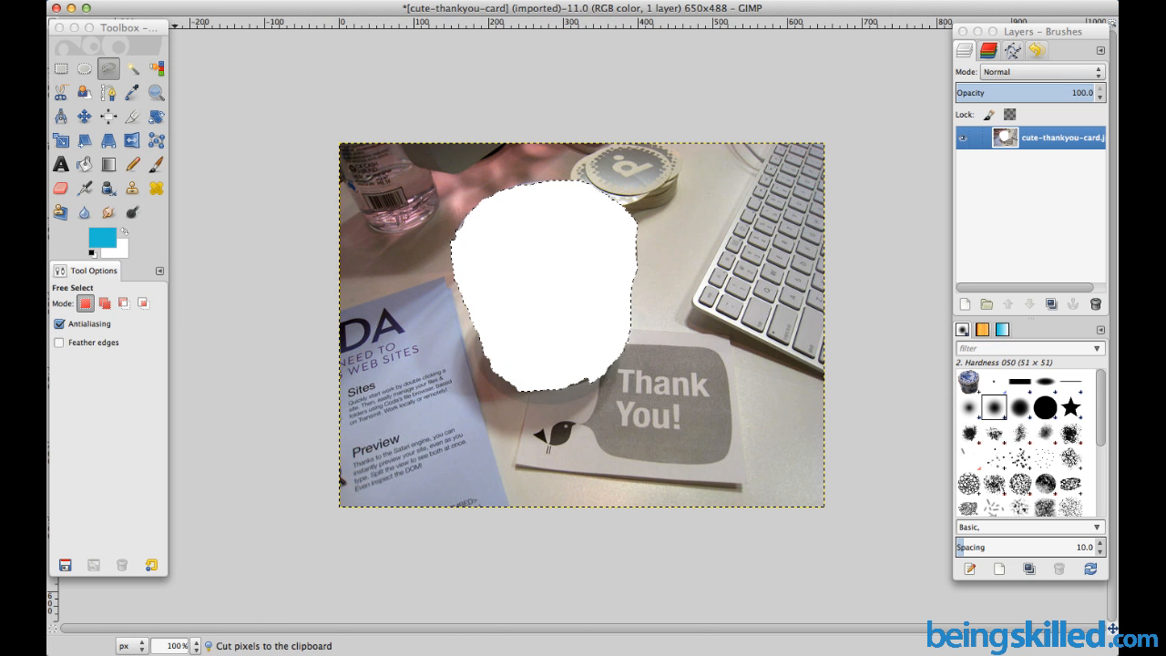
{"action": "left_click", "coordinate": [135, 1]}
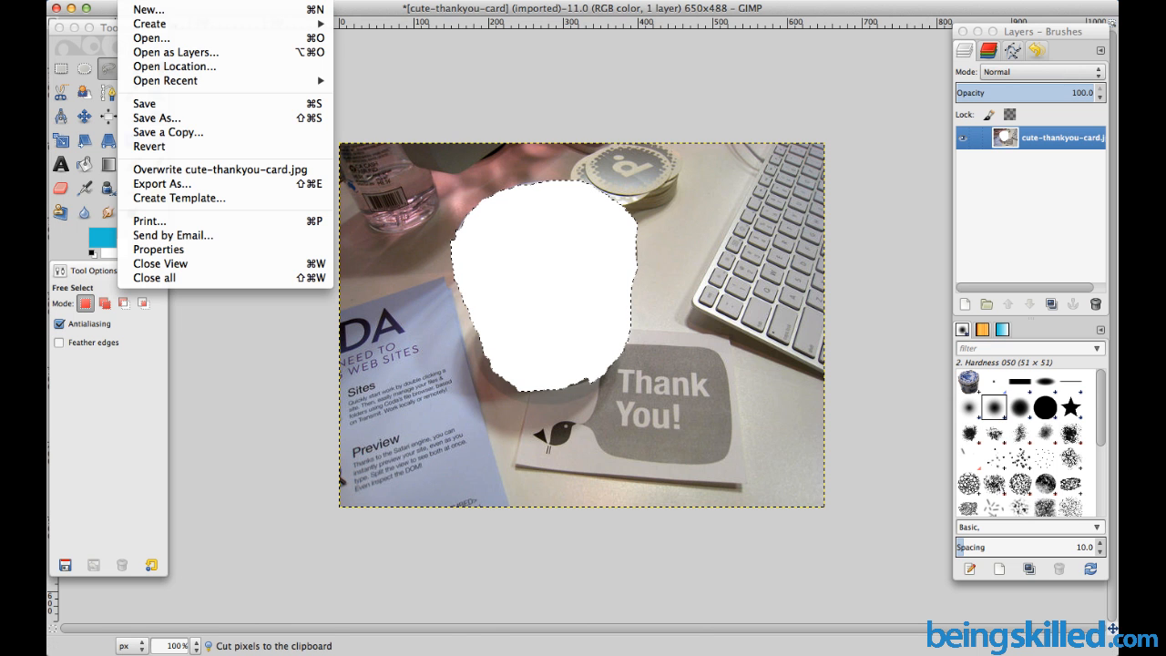
{"action": "left_click", "coordinate": [150, 11]}
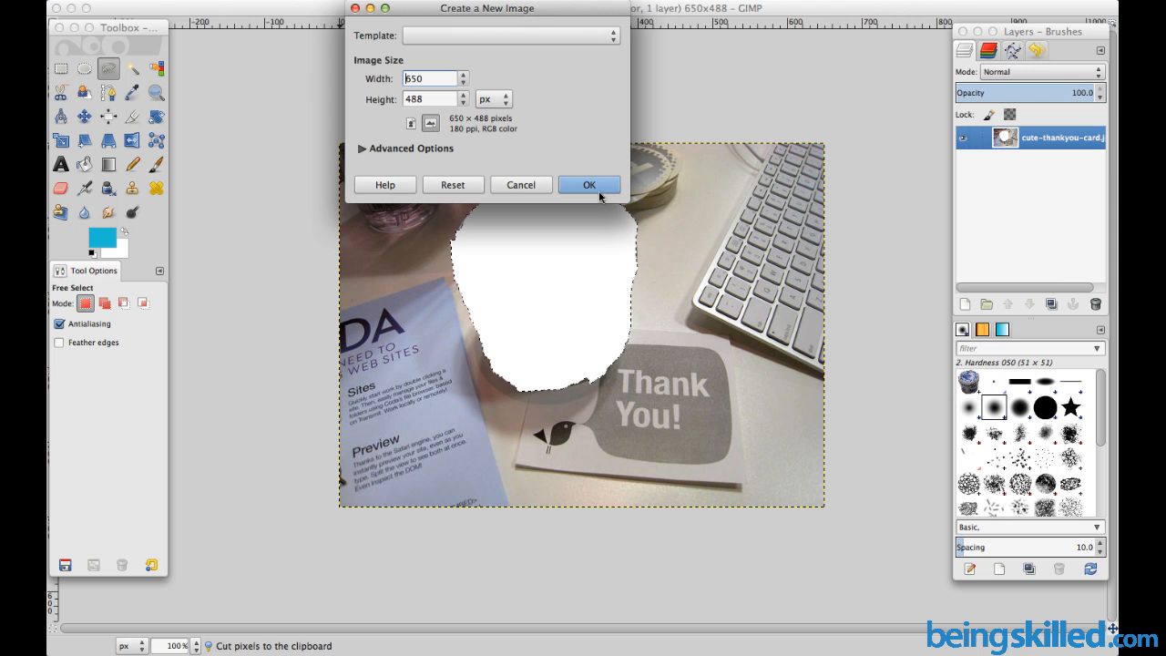
{"action": "left_click", "coordinate": [598, 190]}
{"action": "key", "text": "ctrl+v"}
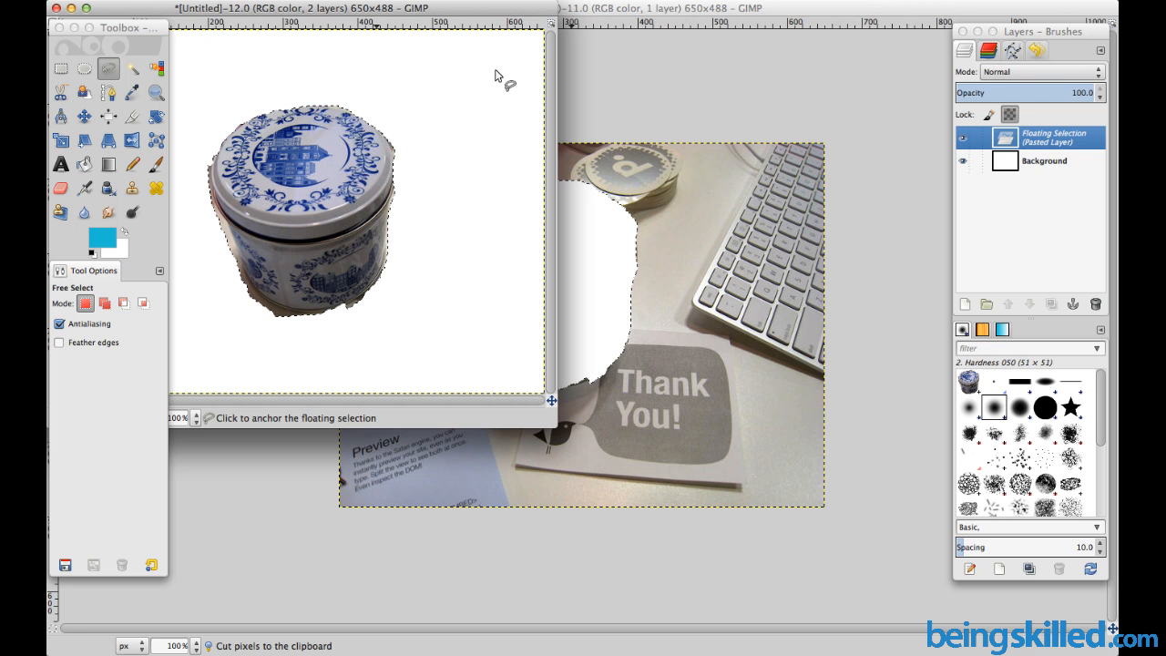
Switch to the photo and back to the new untitled image, and move its window clear of the toolbox
{"action": "key", "text": "super+grave"}
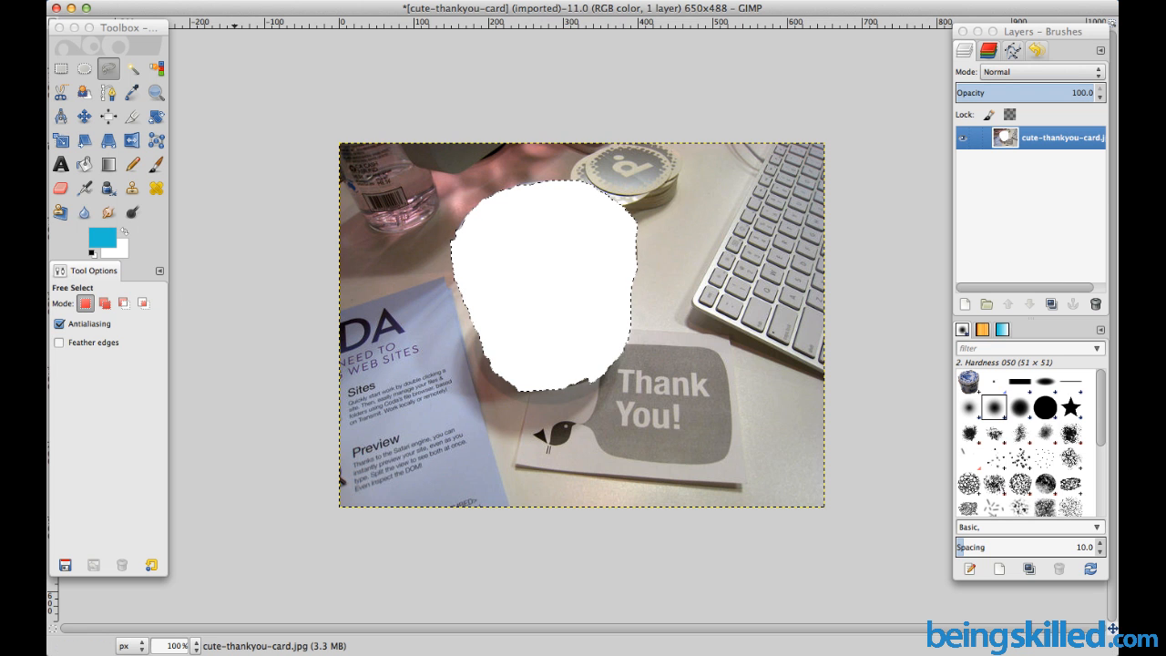
{"action": "left_click", "coordinate": [504, 1]}
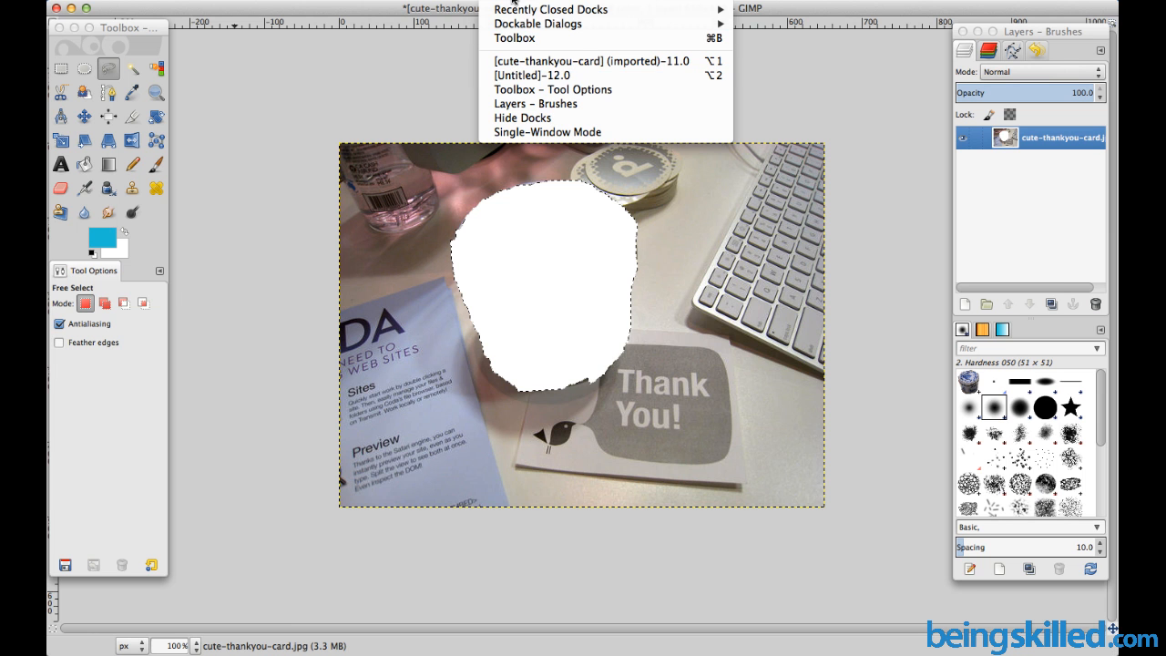
{"action": "left_click", "coordinate": [534, 76]}
{"action": "left_click_drag", "start_coordinate": [405, 17], "coordinate": [656, 81]}
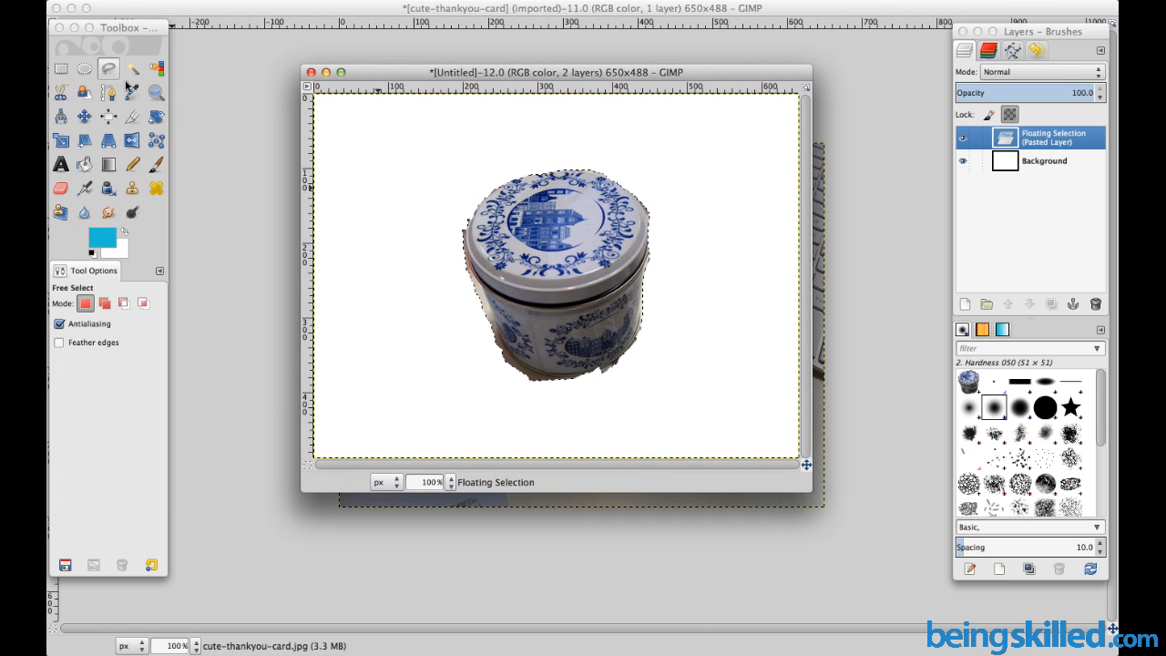
{"action": "left_click", "coordinate": [92, 75]}
{"action": "left_click", "coordinate": [91, 73]}
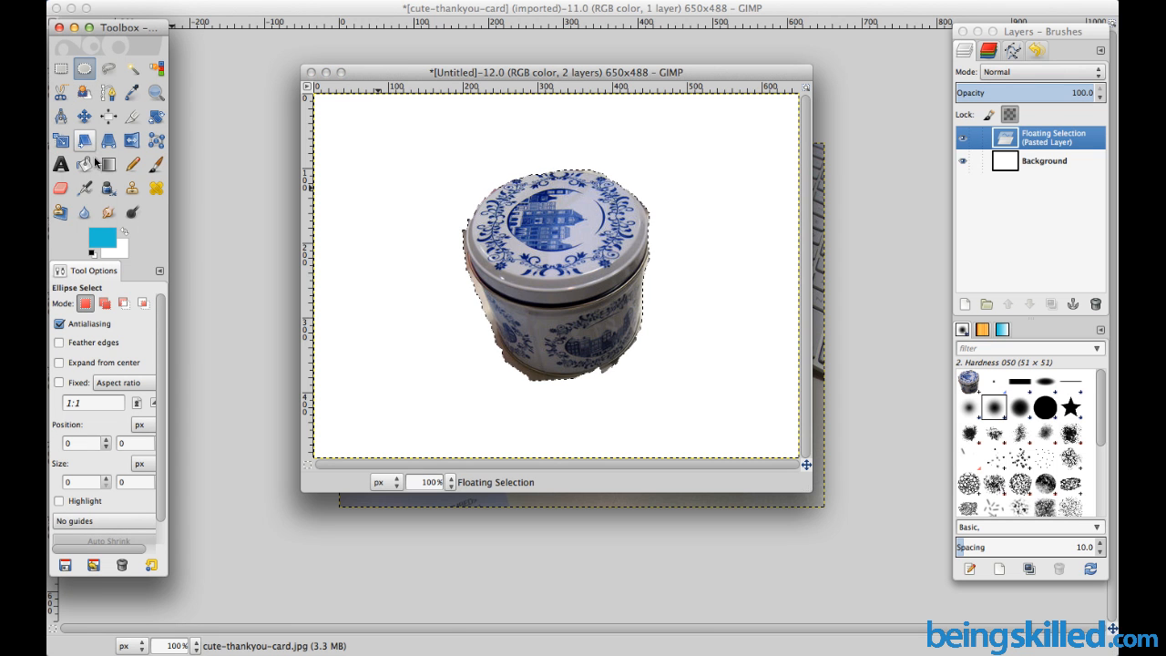
{"action": "left_click", "coordinate": [70, 194]}
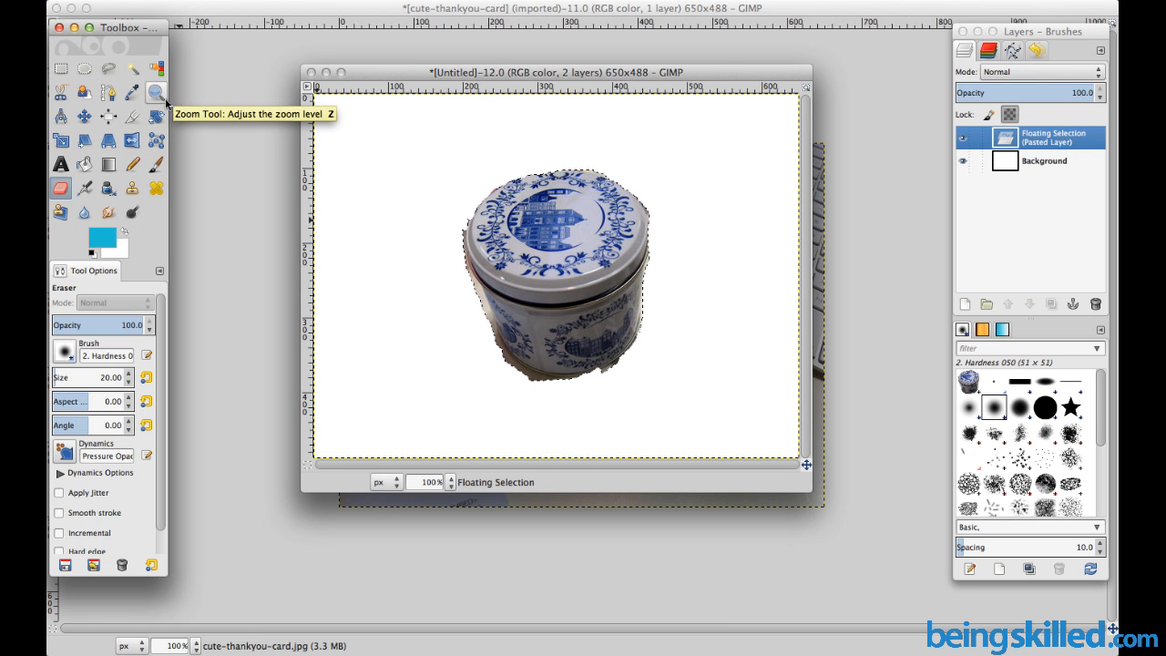
Nudge the pasted tin slightly down and anchor the floating selection to the background layer
{"action": "left_click", "coordinate": [164, 99]}
{"action": "left_click_drag", "start_coordinate": [459, 184], "coordinate": [658, 385]}
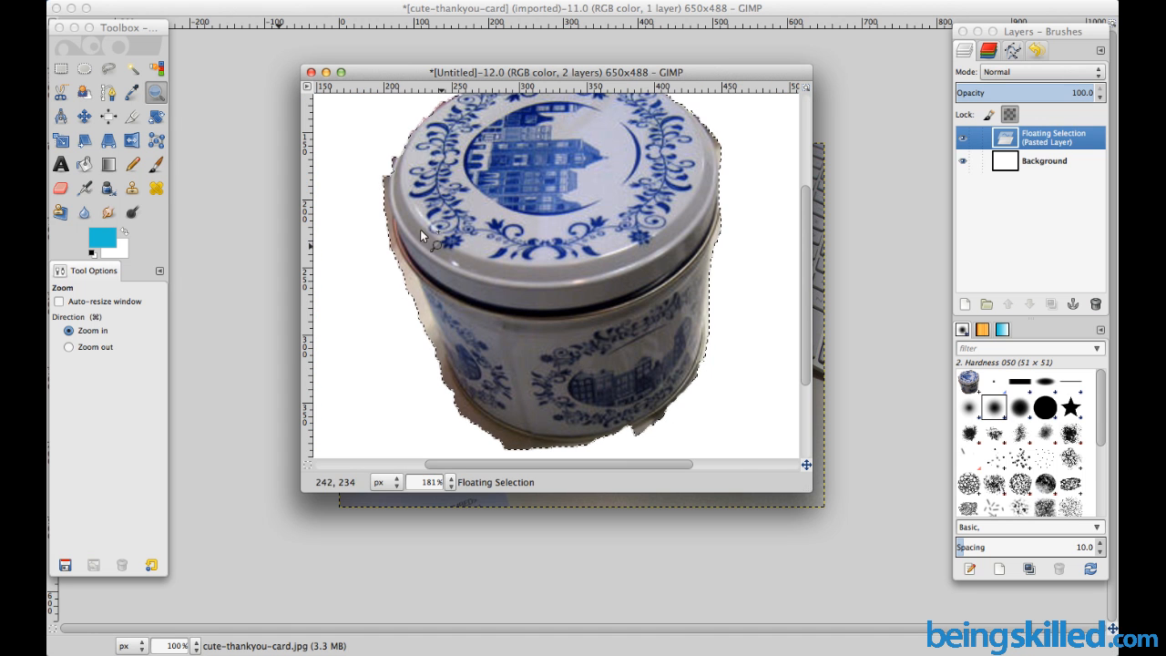
{"action": "left_click_drag", "start_coordinate": [357, 162], "coordinate": [555, 414]}
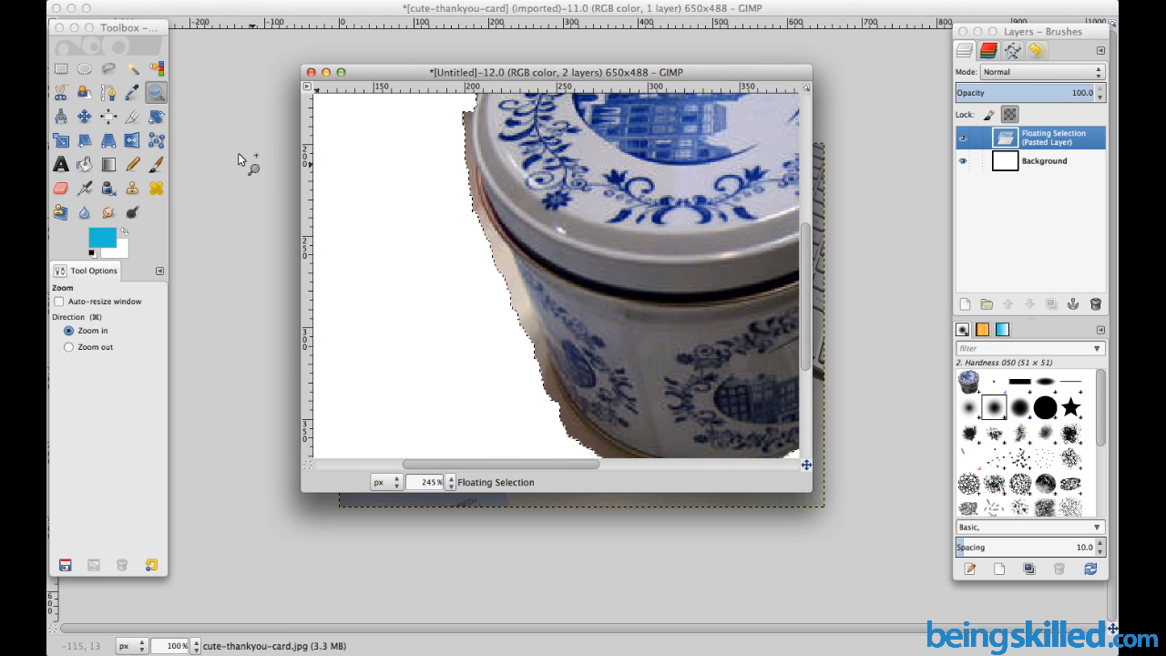
{"action": "left_click", "coordinate": [109, 68]}
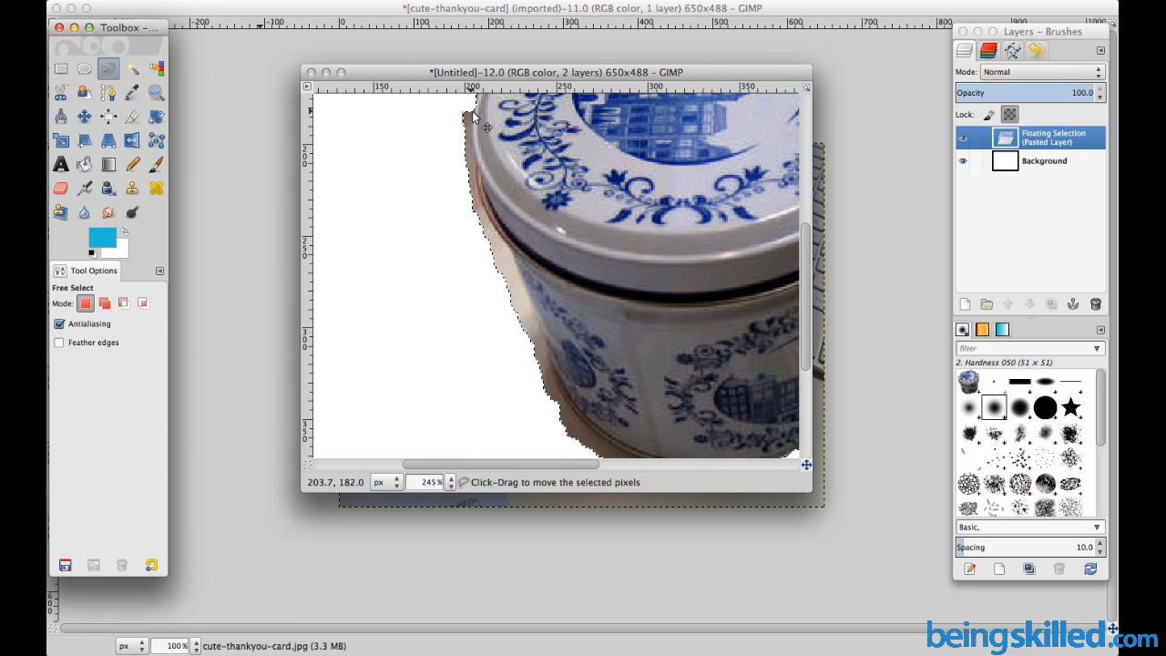
{"action": "left_click_drag", "start_coordinate": [472, 114], "coordinate": [471, 119]}
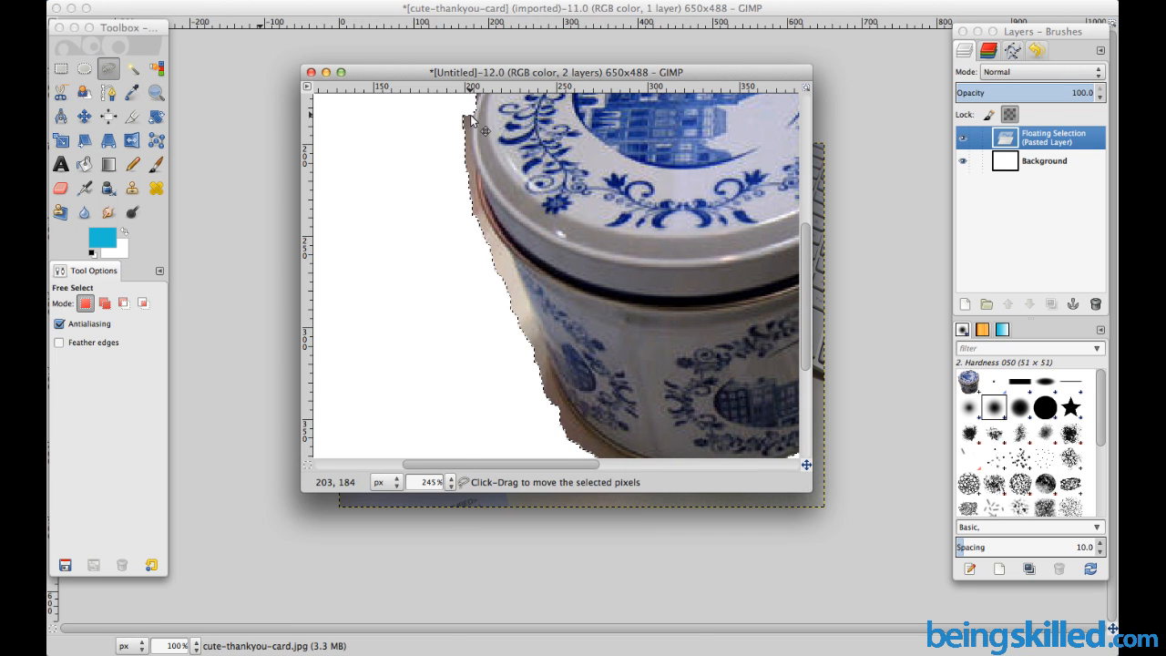
{"action": "left_click", "coordinate": [457, 126]}
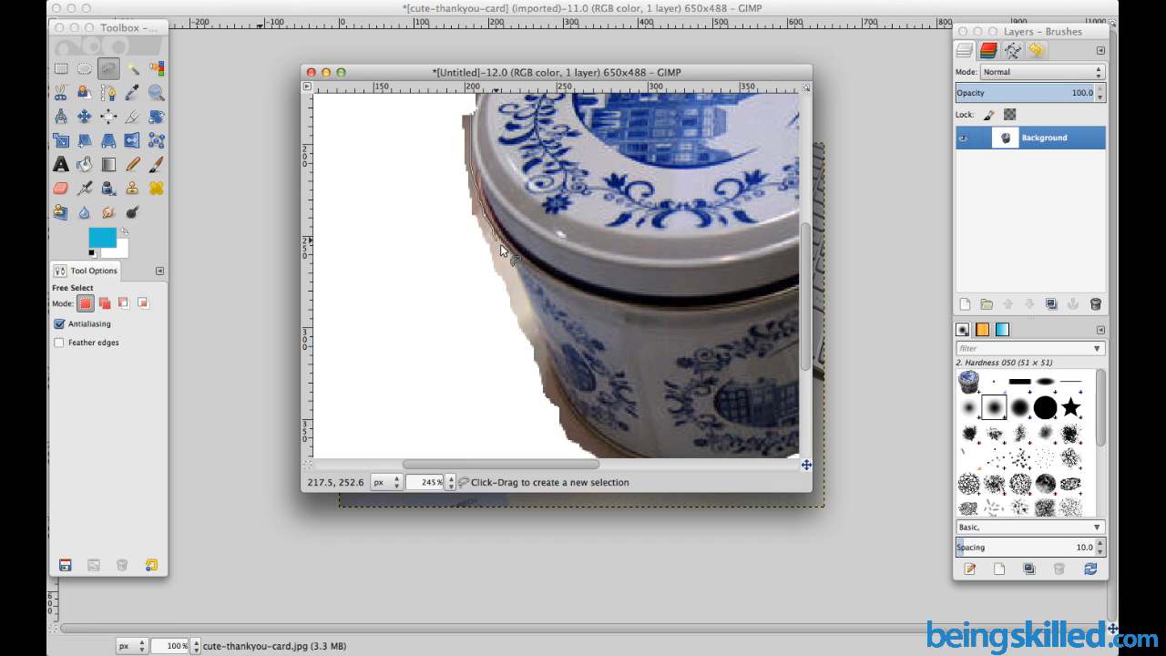
Erase the leftover background along the tin's left edge within a freehand selection using a size 20 eraser, and clear the selection
{"action": "mouse_move", "coordinate": [512, 256]}
{"action": "left_mouse_down"}
{"action": "mouse_move", "coordinate": [555, 411]}
{"action": "mouse_move", "coordinate": [538, 411]}
{"action": "mouse_move", "coordinate": [462, 316]}
{"action": "mouse_move", "coordinate": [433, 137]}
{"action": "mouse_move", "coordinate": [468, 117]}
{"action": "left_mouse_up"}
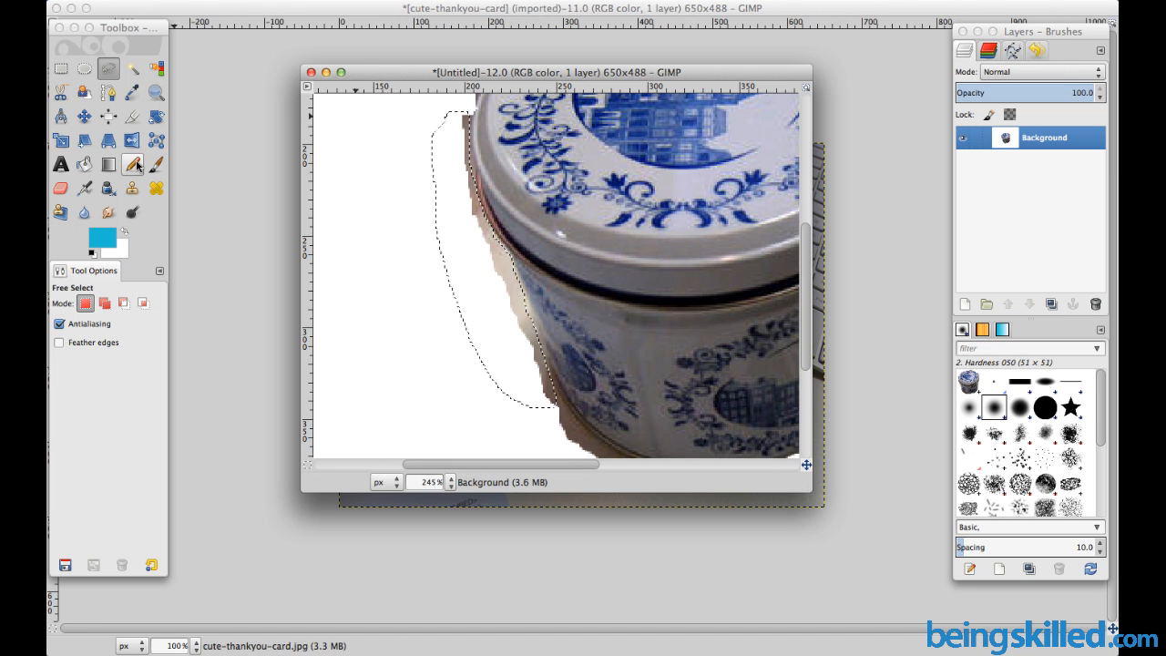
{"action": "left_click", "coordinate": [60, 187]}
{"action": "mouse_move", "coordinate": [467, 119]}
{"action": "left_mouse_down"}
{"action": "mouse_move", "coordinate": [497, 247]}
{"action": "mouse_move", "coordinate": [566, 407]}
{"action": "mouse_move", "coordinate": [539, 391]}
{"action": "mouse_move", "coordinate": [464, 118]}
{"action": "mouse_move", "coordinate": [510, 407]}
{"action": "mouse_move", "coordinate": [432, 252]}
{"action": "mouse_move", "coordinate": [519, 180]}
{"action": "left_mouse_up"}
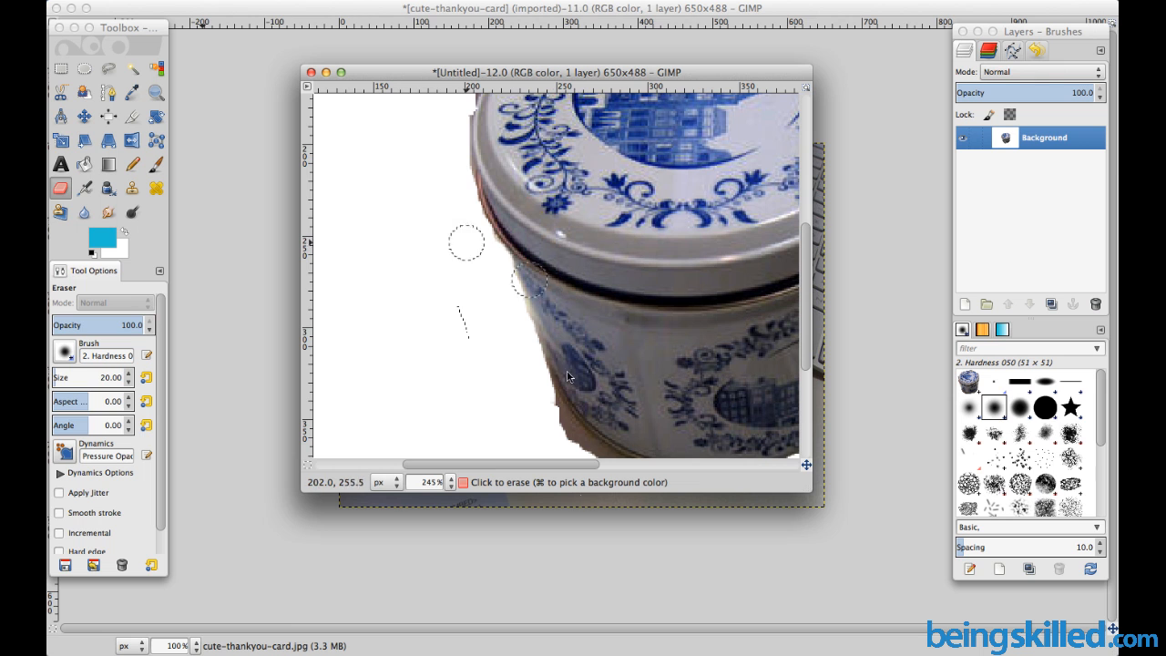
{"action": "left_click", "coordinate": [472, 284]}
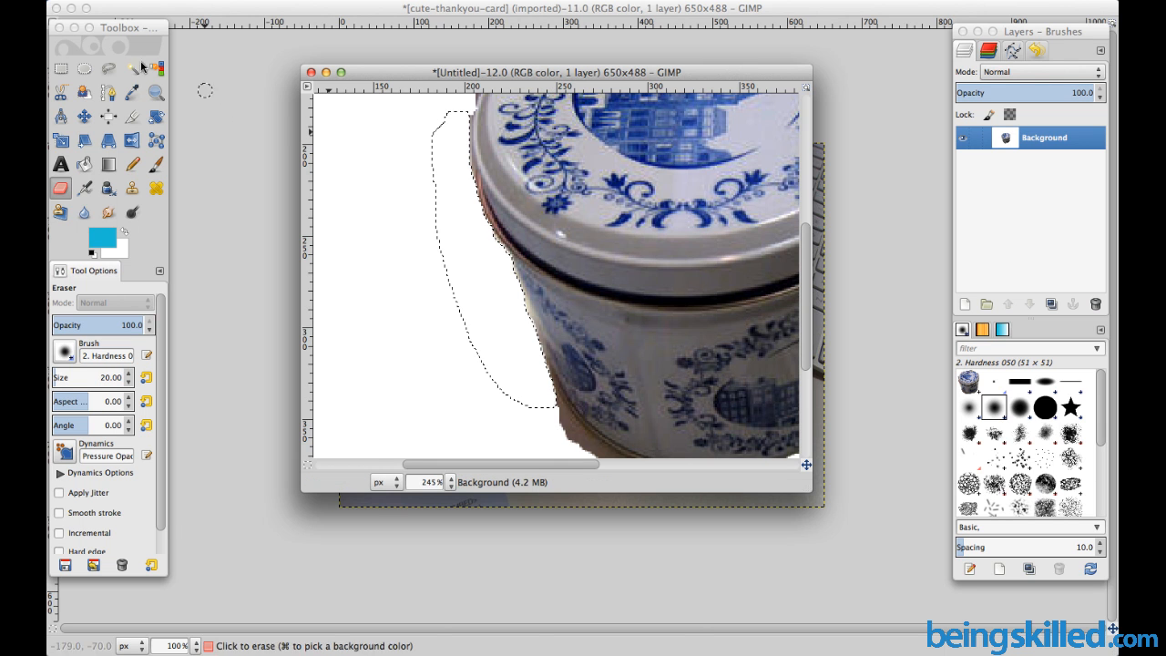
{"action": "left_click", "coordinate": [60, 68]}
{"action": "left_click", "coordinate": [400, 162]}
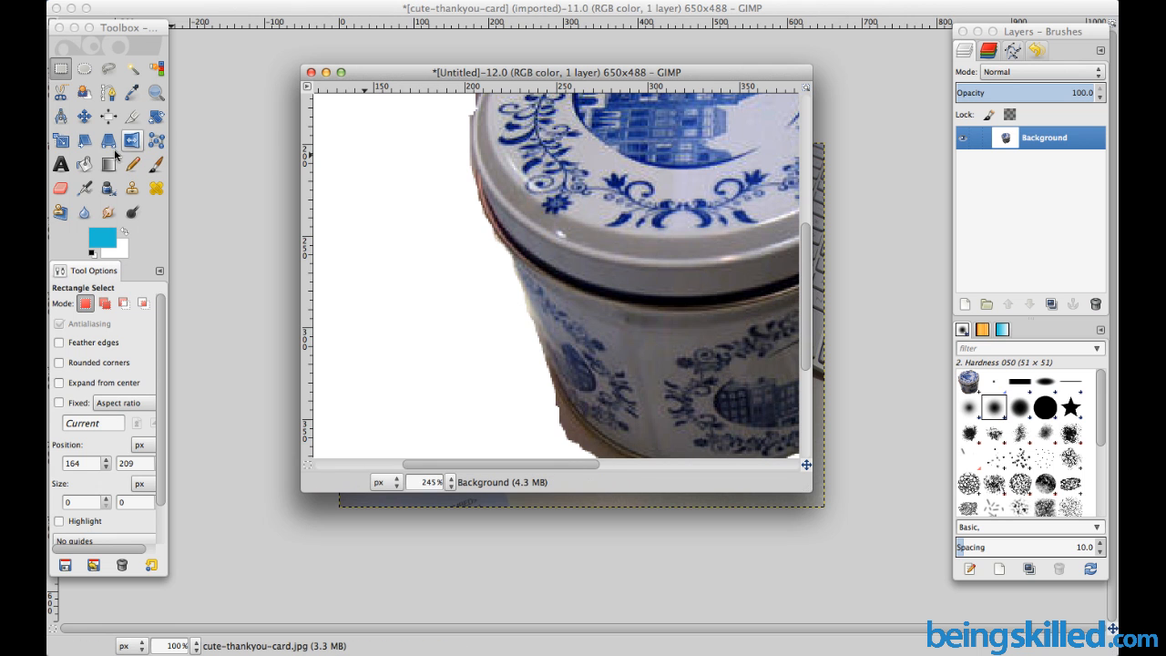
Erase the leftover background at the tin's lower-left corner with the size 20 eraser
{"action": "left_click", "coordinate": [62, 187]}
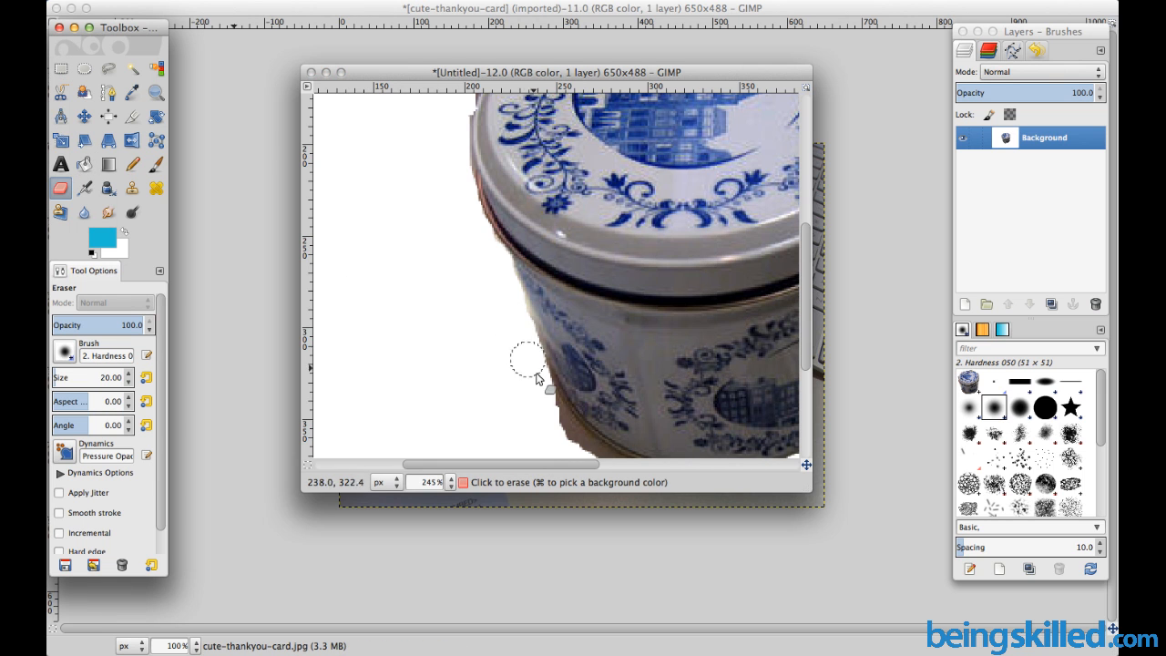
{"action": "left_click", "coordinate": [561, 430]}
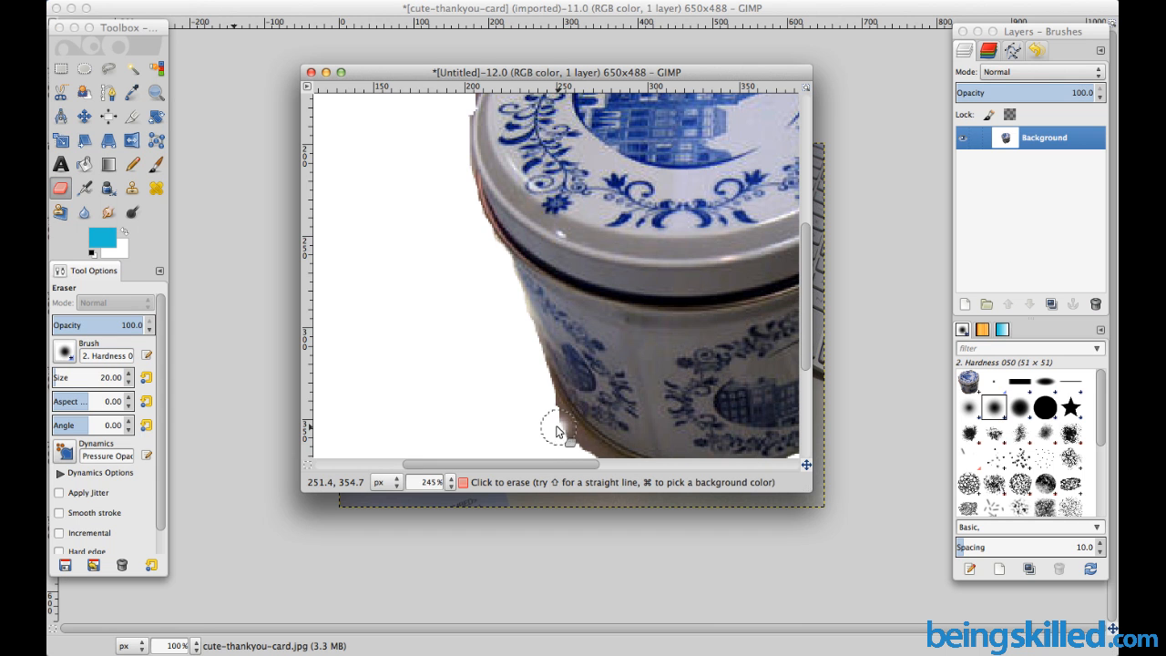
{"action": "left_click_drag", "start_coordinate": [565, 435], "coordinate": [574, 448]}
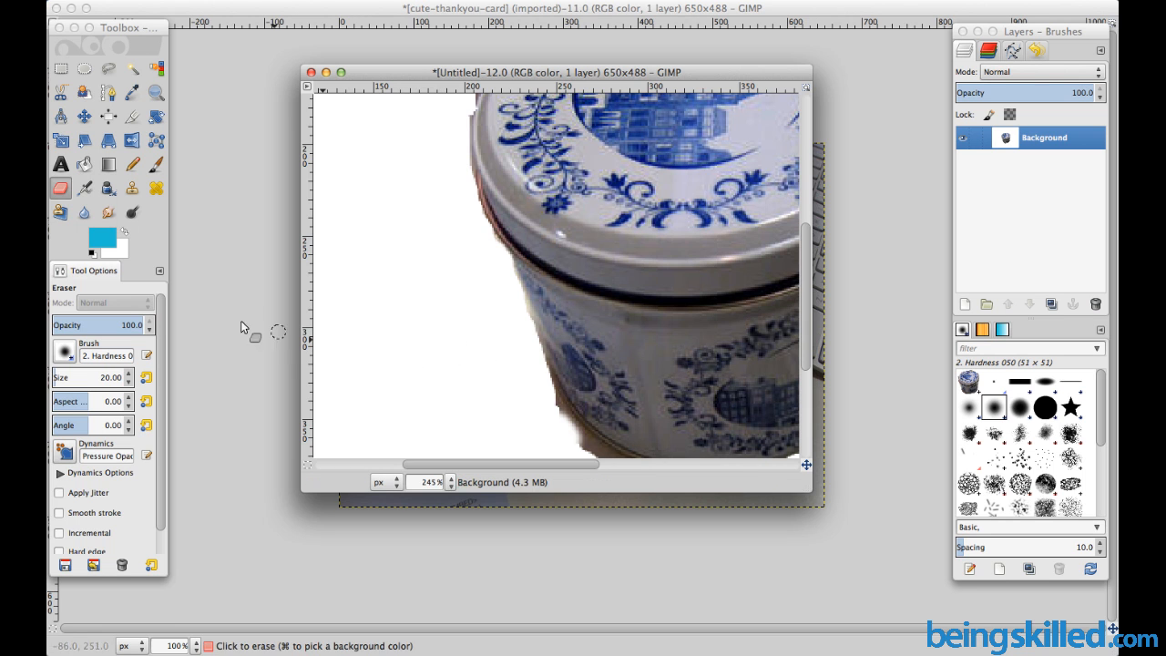
Reduce the eraser size to 7 and clean up the fringe at the tin's lower-left corner
{"action": "left_click", "coordinate": [130, 382]}
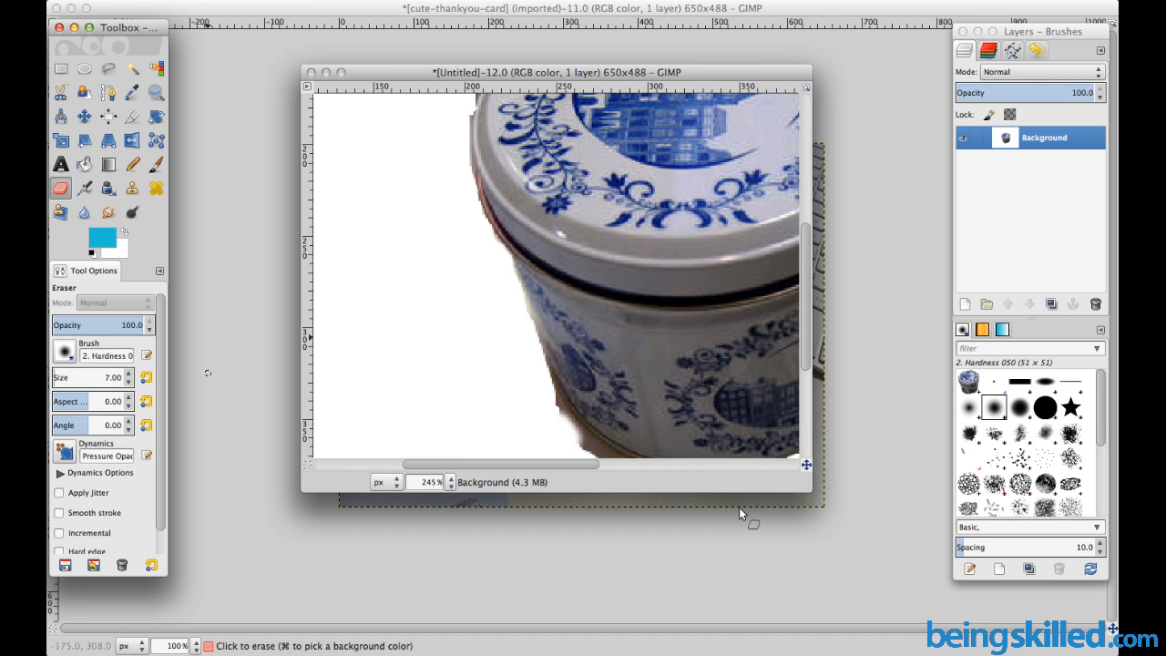
{"action": "left_click", "coordinate": [583, 444]}
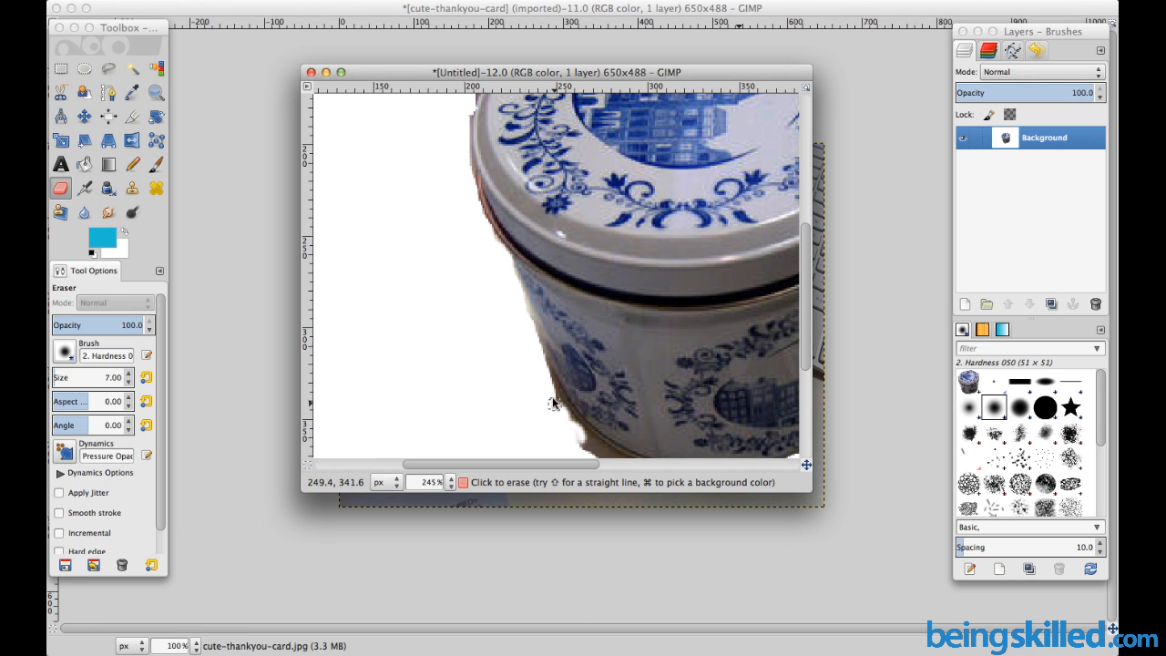
{"action": "mouse_move", "coordinate": [582, 425]}
{"action": "left_mouse_down"}
{"action": "mouse_move", "coordinate": [615, 455]}
{"action": "mouse_move", "coordinate": [576, 434]}
{"action": "left_mouse_up"}
Erase the leftover background along the tin's bottom edge with the size 7 eraser
{"action": "scroll", "coordinate": [656, 373], "scroll_direction": "down", "scroll_amount": 5}
{"action": "scroll", "coordinate": [656, 373], "scroll_direction": "up", "scroll_amount": 5}
{"action": "scroll", "coordinate": [654, 363], "scroll_direction": "down", "scroll_amount": 5}
{"action": "scroll", "coordinate": [654, 363], "scroll_direction": "right", "scroll_amount": 5}
{"action": "scroll", "coordinate": [493, 347], "scroll_direction": "up", "scroll_amount": 4}
{"action": "scroll", "coordinate": [493, 347], "scroll_direction": "left", "scroll_amount": 5}
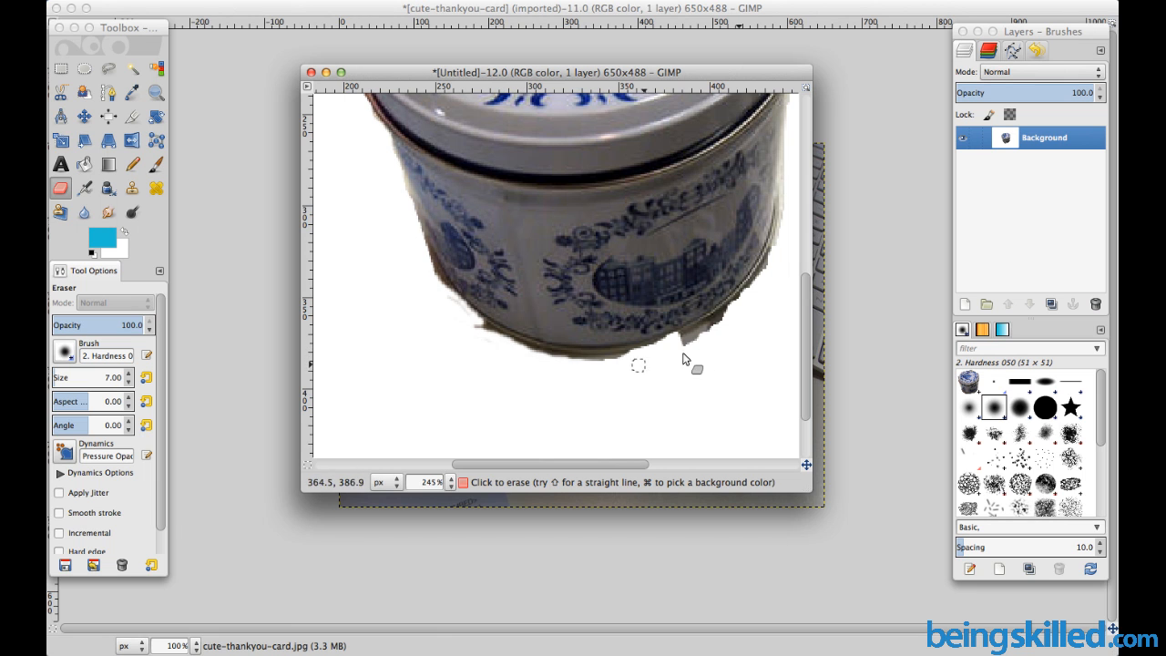
{"action": "mouse_move", "coordinate": [705, 335]}
{"action": "left_mouse_down"}
{"action": "mouse_move", "coordinate": [732, 308]}
{"action": "mouse_move", "coordinate": [611, 364]}
{"action": "mouse_move", "coordinate": [548, 360]}
{"action": "mouse_move", "coordinate": [629, 361]}
{"action": "mouse_move", "coordinate": [543, 359]}
{"action": "mouse_move", "coordinate": [446, 301]}
{"action": "mouse_move", "coordinate": [418, 235]}
{"action": "mouse_move", "coordinate": [491, 322]}
{"action": "mouse_move", "coordinate": [570, 360]}
{"action": "mouse_move", "coordinate": [478, 340]}
{"action": "mouse_move", "coordinate": [483, 330]}
{"action": "mouse_move", "coordinate": [551, 354]}
{"action": "mouse_move", "coordinate": [476, 324]}
{"action": "mouse_move", "coordinate": [506, 354]}
{"action": "left_mouse_up"}
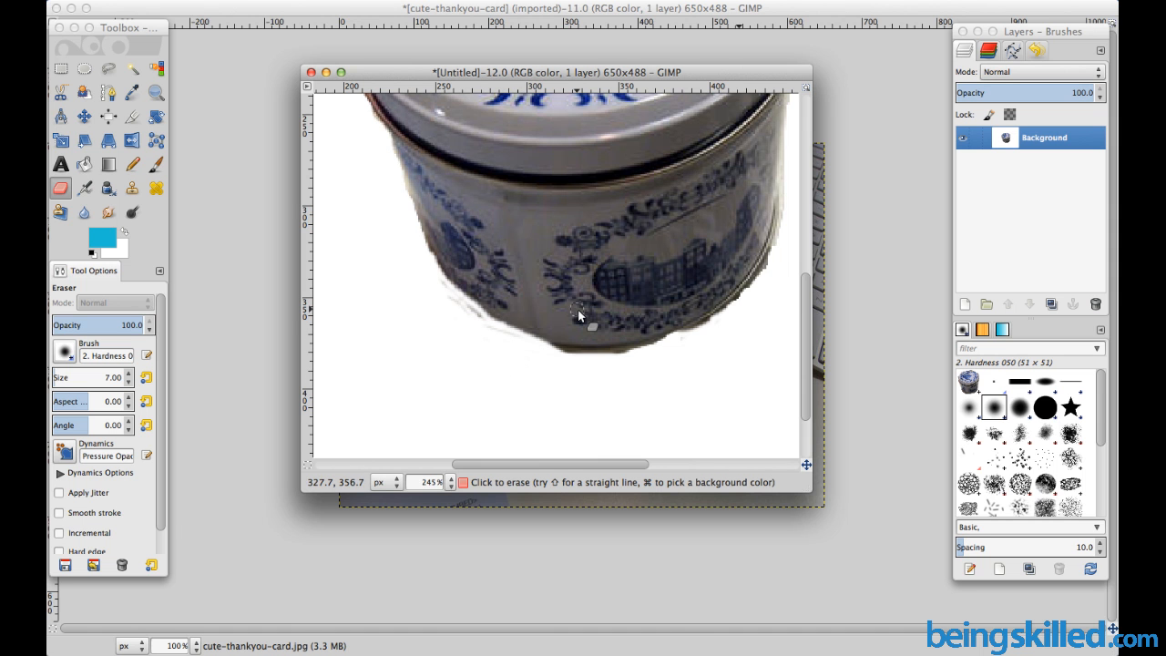
Erase the remaining background fringe around the tin's left side and along the right side of the lid
{"action": "left_click_drag", "start_coordinate": [806, 346], "coordinate": [825, 222]}
{"action": "mouse_move", "coordinate": [345, 219]}
{"action": "left_mouse_down"}
{"action": "mouse_move", "coordinate": [346, 229]}
{"action": "mouse_move", "coordinate": [356, 191]}
{"action": "mouse_move", "coordinate": [349, 276]}
{"action": "mouse_move", "coordinate": [389, 398]}
{"action": "left_mouse_up"}
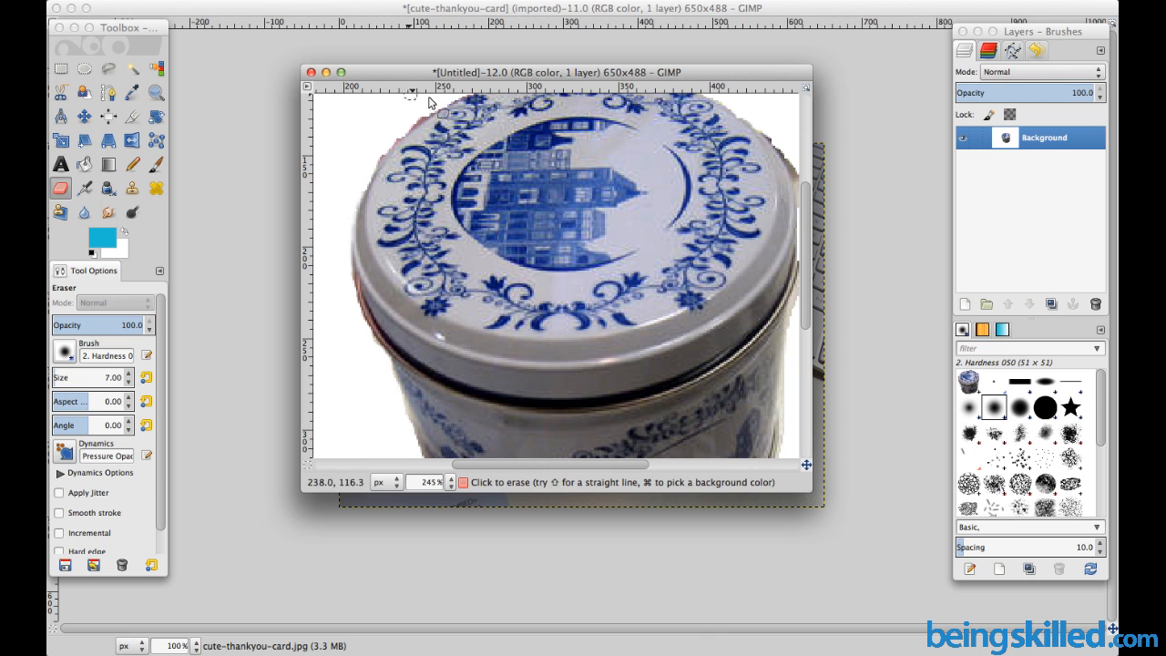
{"action": "left_click_drag", "start_coordinate": [430, 110], "coordinate": [368, 180]}
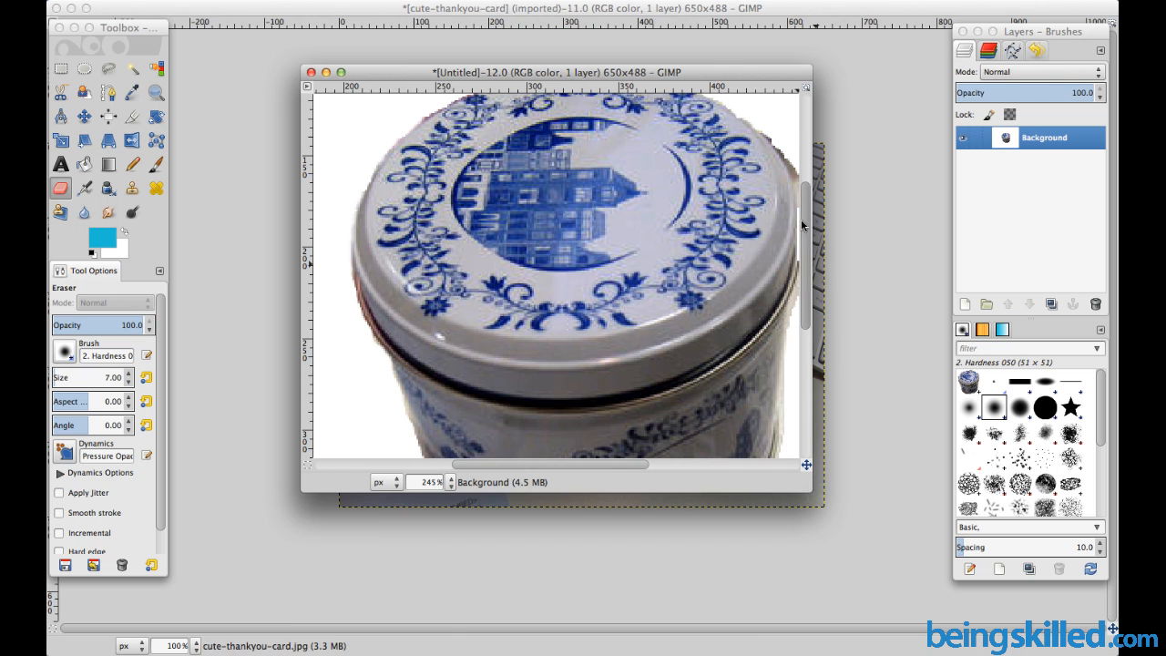
{"action": "left_click_drag", "start_coordinate": [584, 465], "coordinate": [657, 465]}
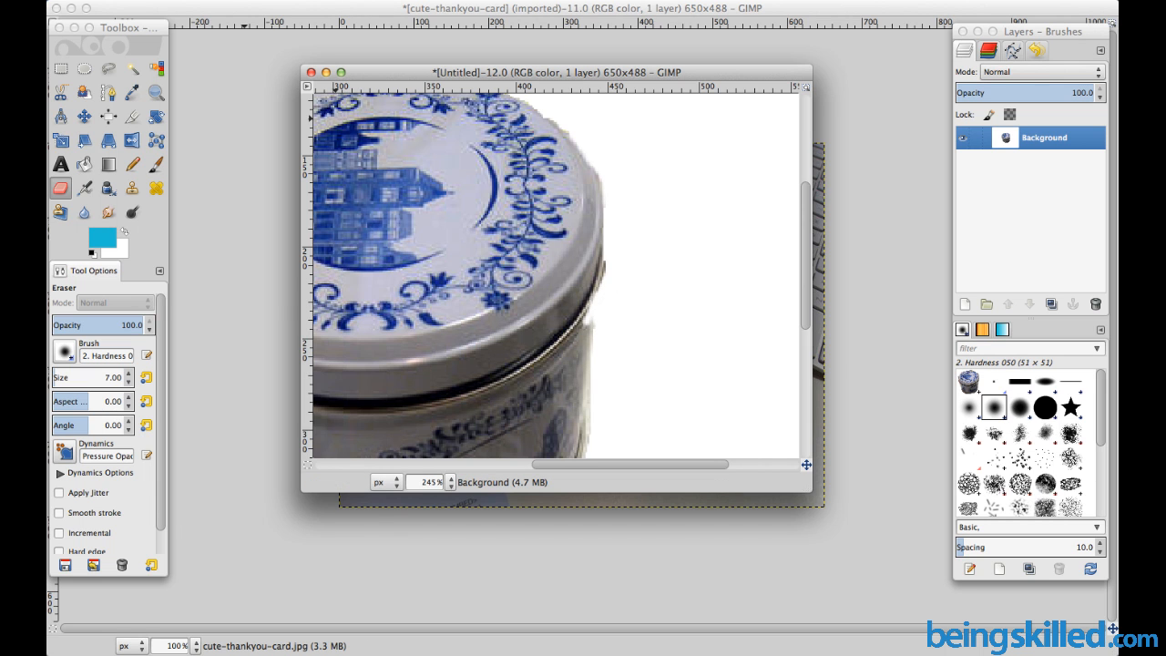
Undo the most recent eraser strokes along the right side of the tin
{"action": "left_click", "coordinate": [175, 1]}
{"action": "left_click", "coordinate": [187, 10]}
{"action": "left_click", "coordinate": [182, 2]}
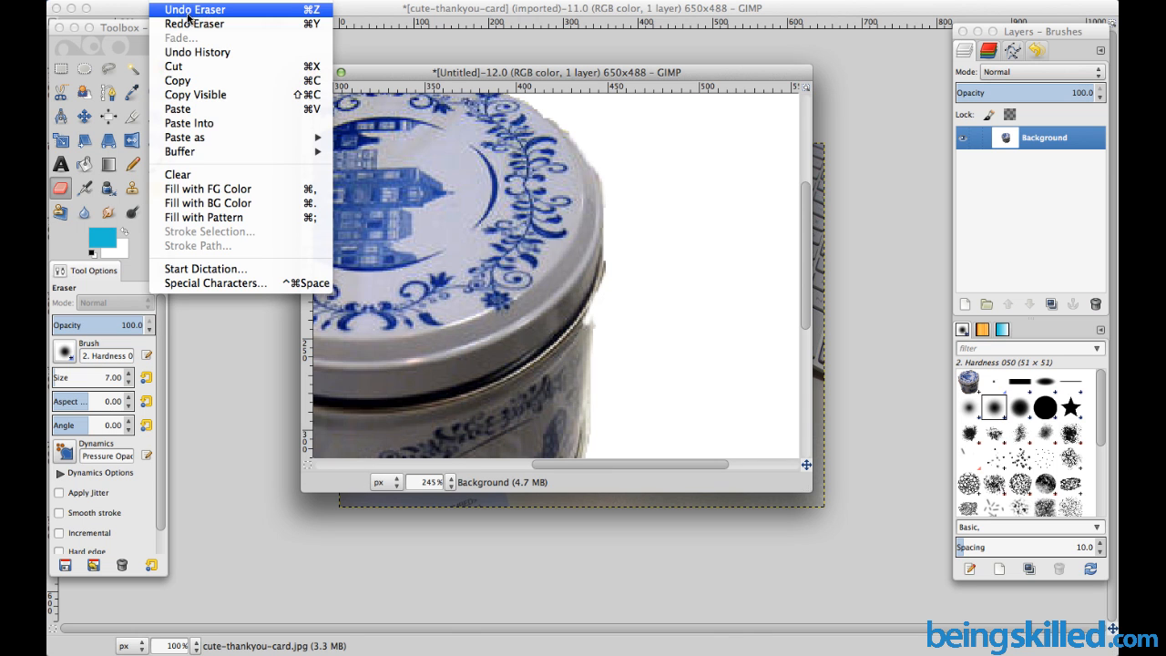
{"action": "left_click", "coordinate": [187, 13]}
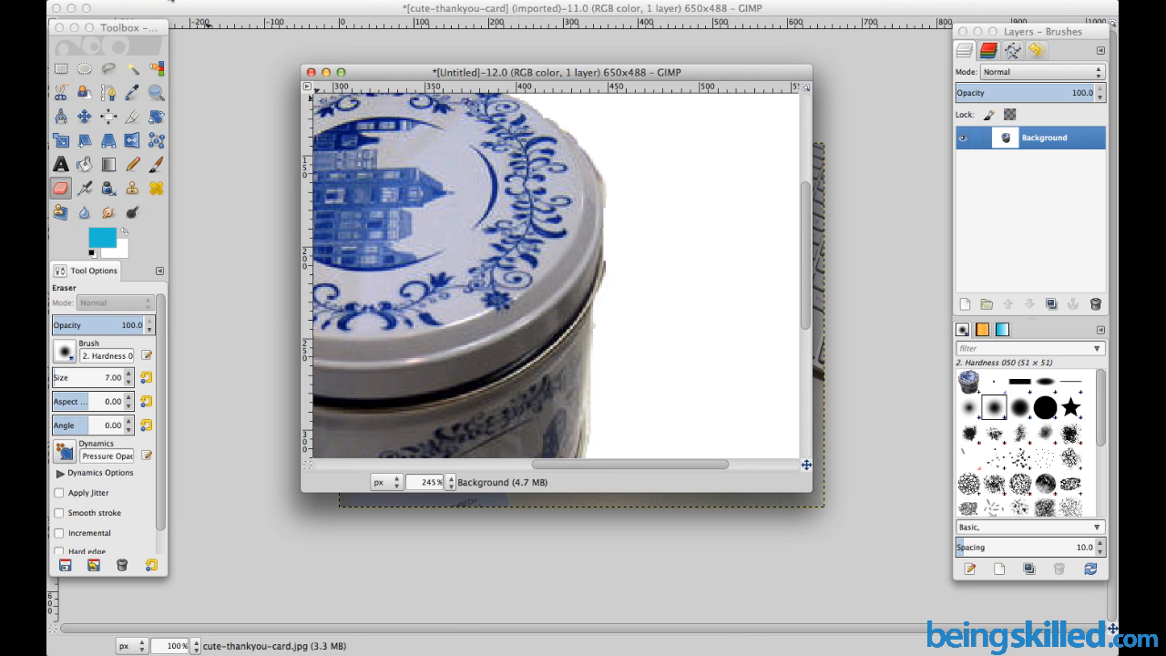
{"action": "left_click", "coordinate": [171, 1]}
{"action": "left_click", "coordinate": [179, 12]}
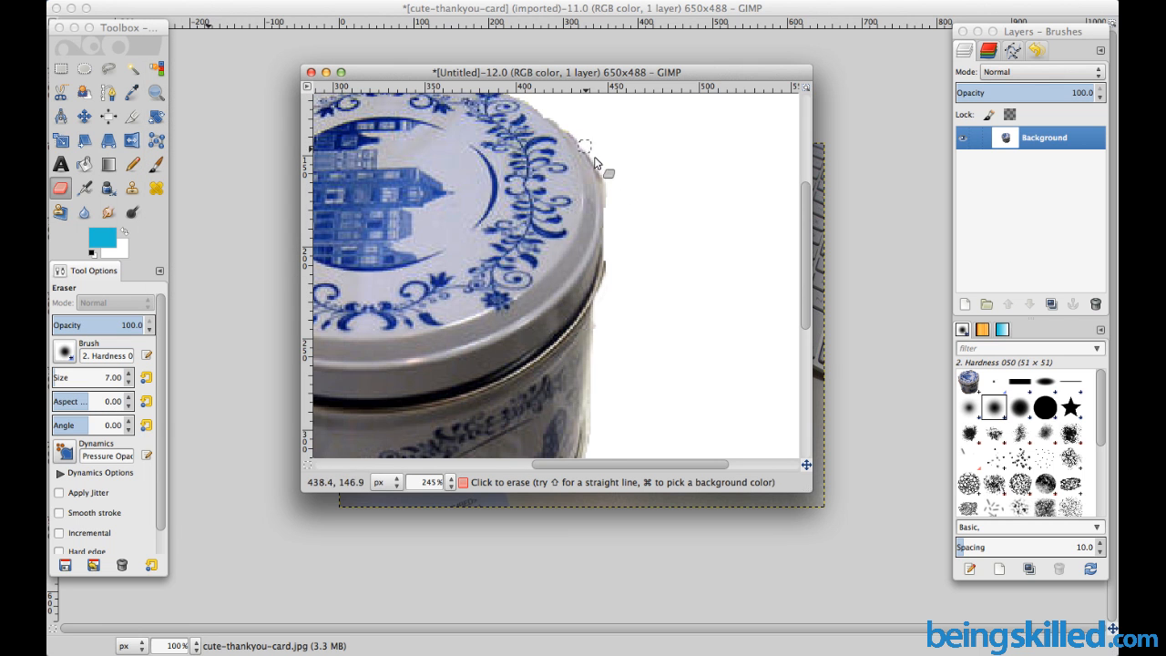
Zoom the cut-out image out to 100% to examine the whole tin
{"action": "scroll", "coordinate": [616, 289], "scroll_direction": "down", "scroll_amount": 8}
{"action": "scroll", "coordinate": [601, 265], "scroll_direction": "up", "scroll_amount": 3}
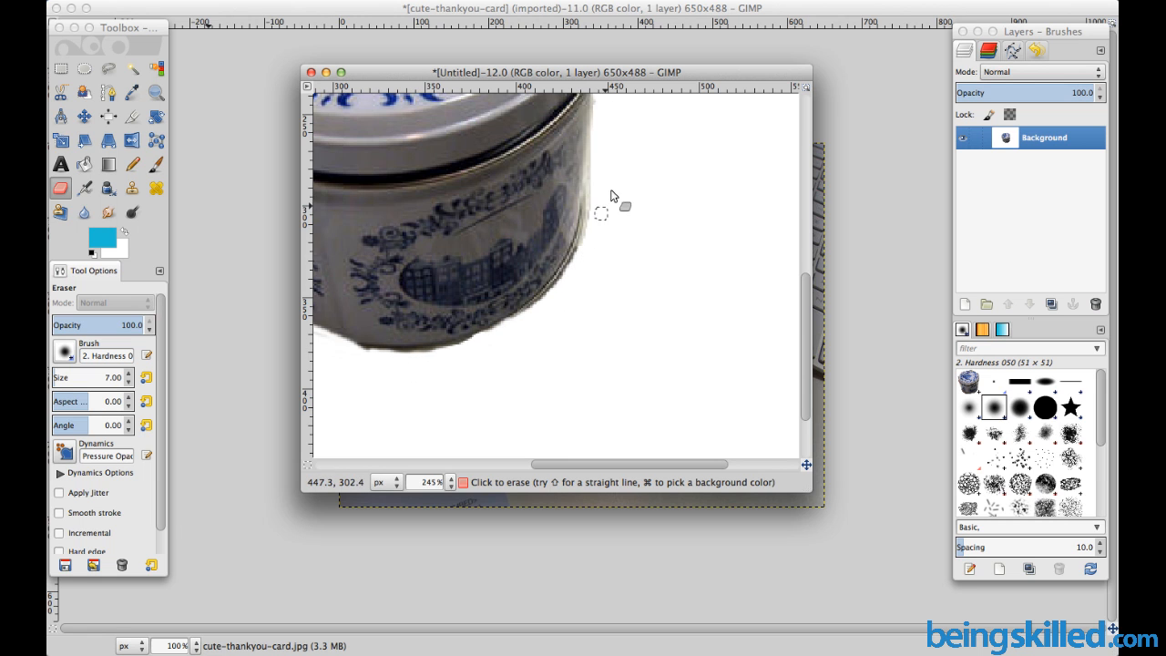
{"action": "left_click", "coordinate": [155, 92]}
{"action": "left_click", "coordinate": [84, 349]}
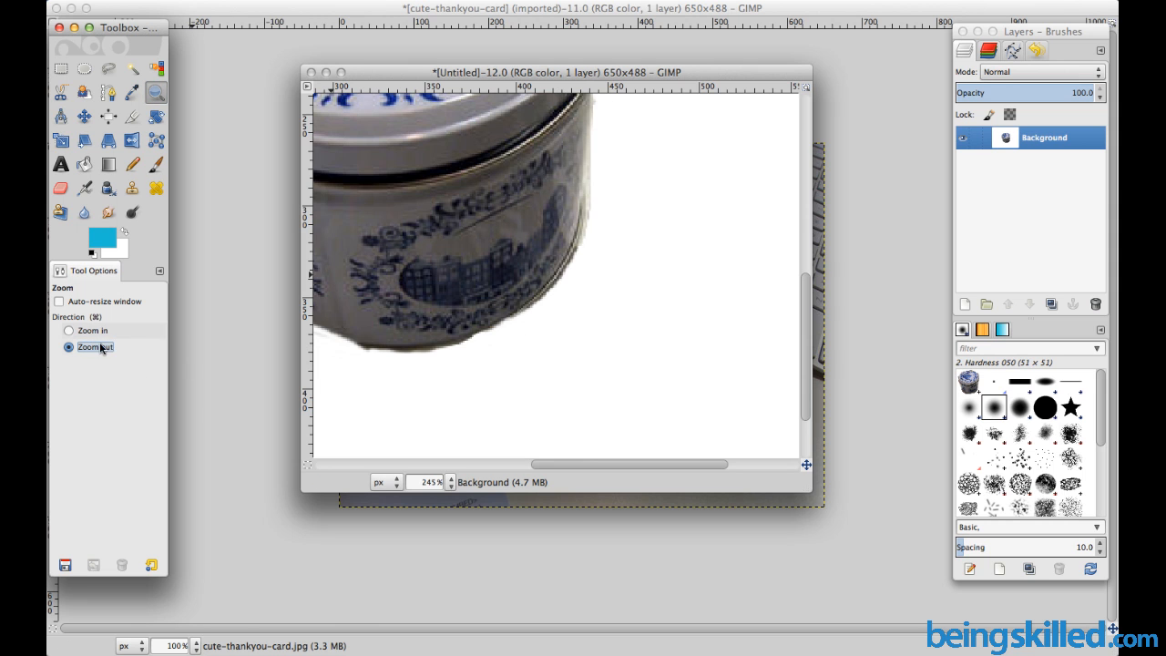
{"action": "left_click", "coordinate": [442, 281]}
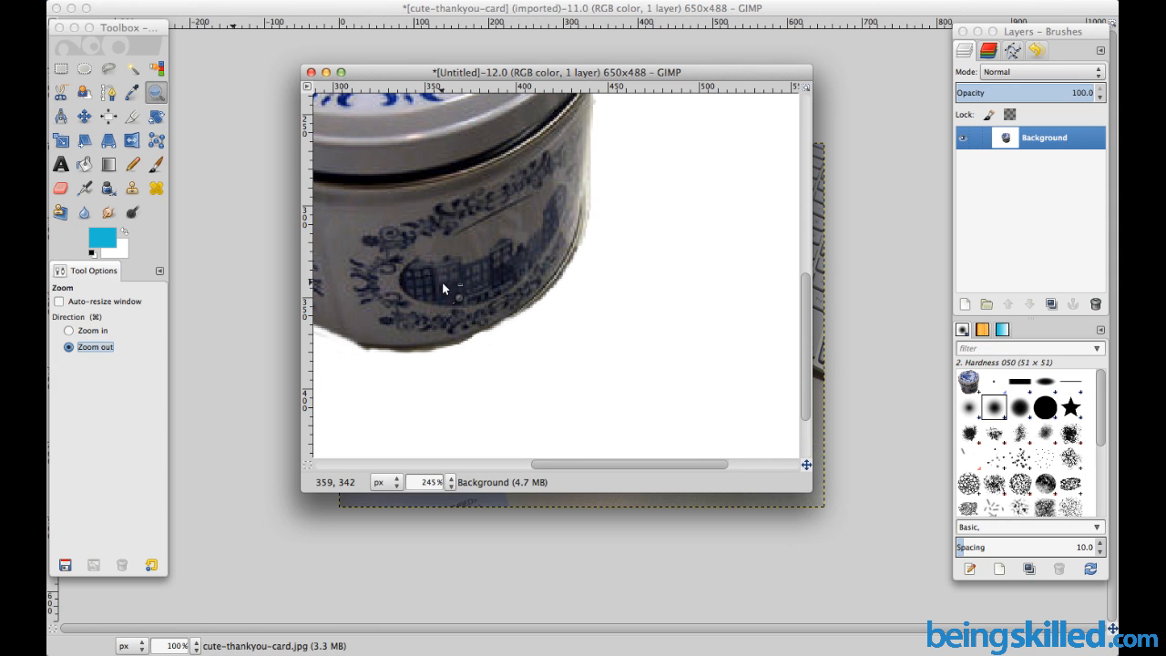
{"action": "left_click", "coordinate": [442, 282]}
{"action": "left_click", "coordinate": [517, 206]}
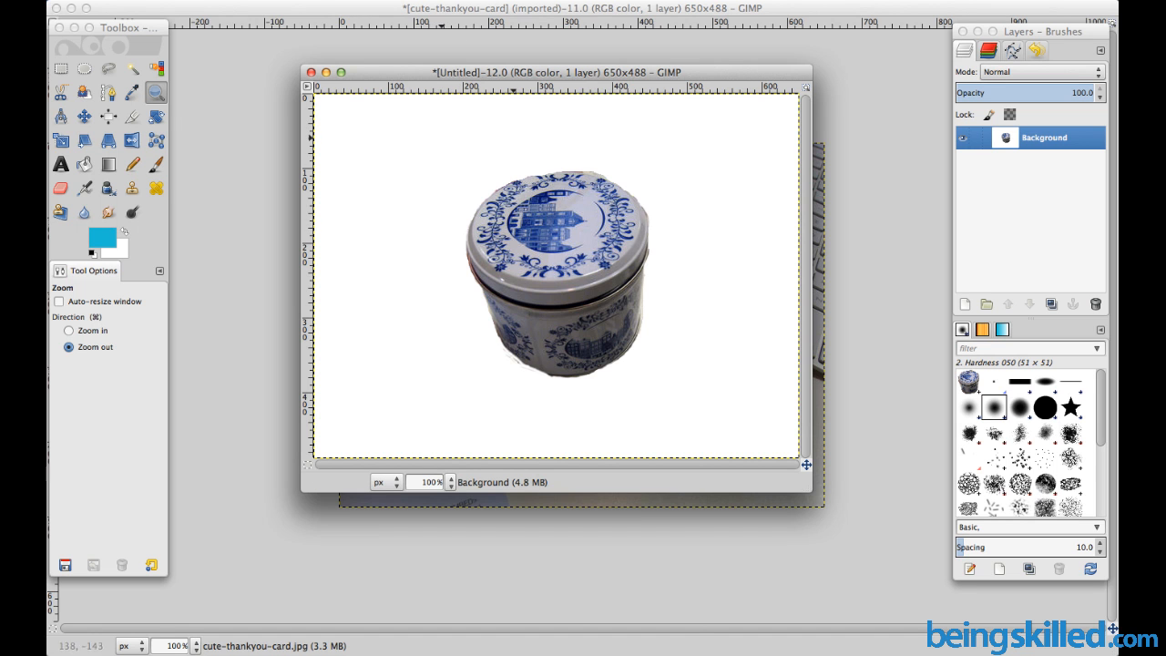
Try the Supernova filter on the tin image with centre 128, 128 px, radius 20 and 100 spokes, and undo it
{"action": "left_click", "coordinate": [456, 1]}
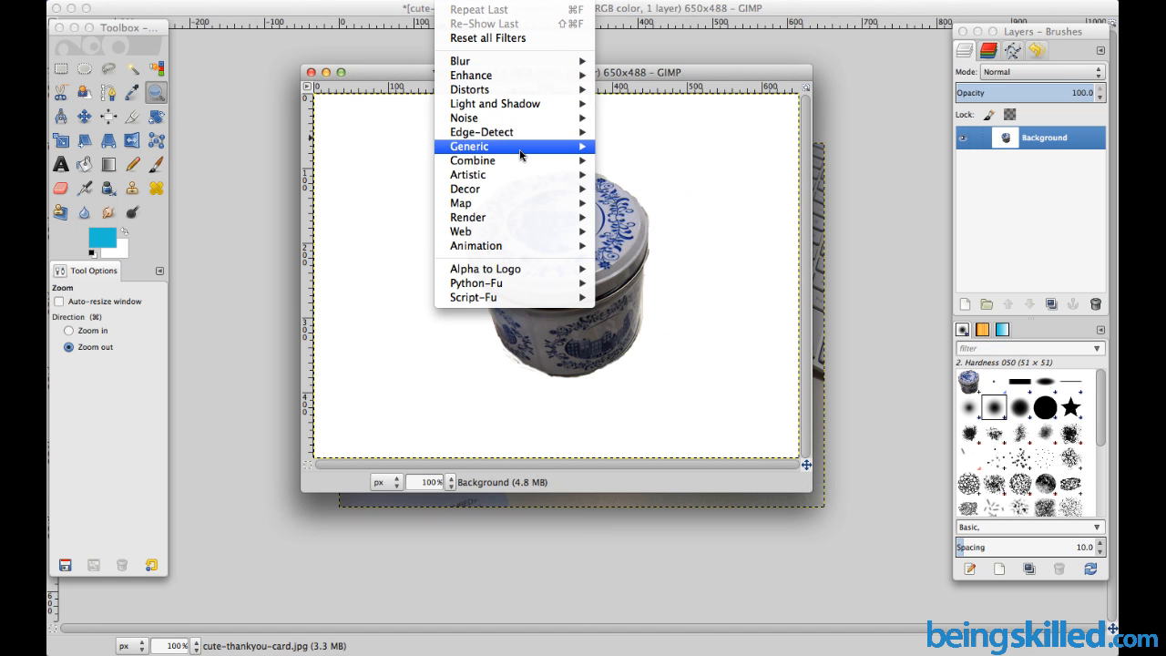
{"action": "mouse_move", "coordinate": [521, 108]}
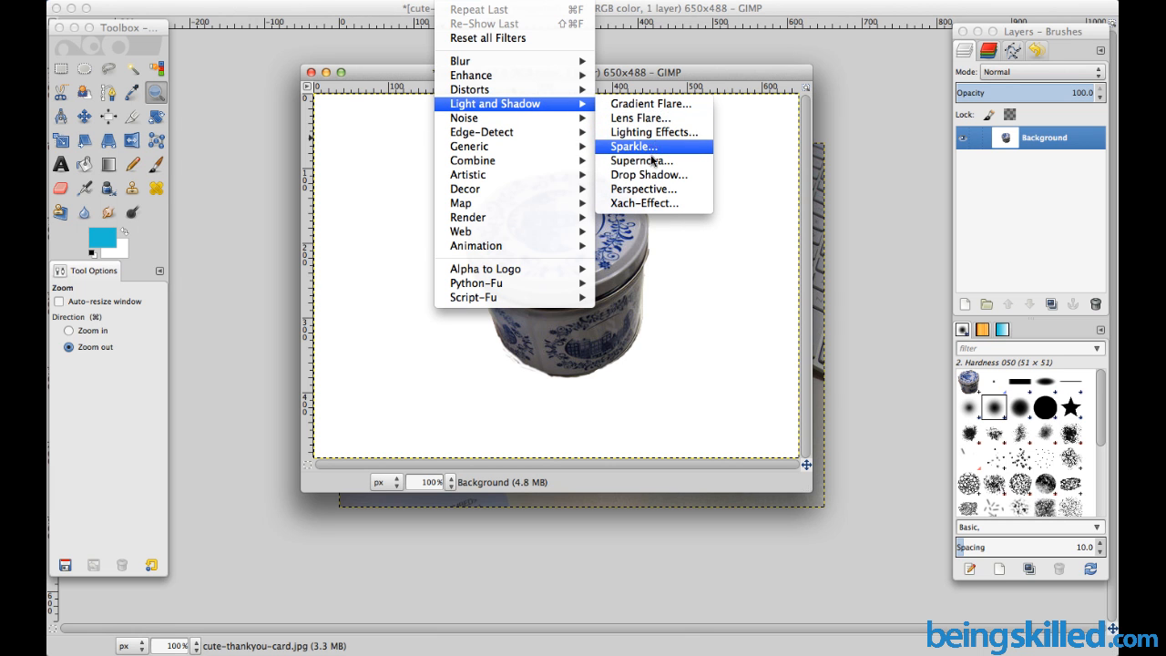
{"action": "left_click", "coordinate": [651, 160]}
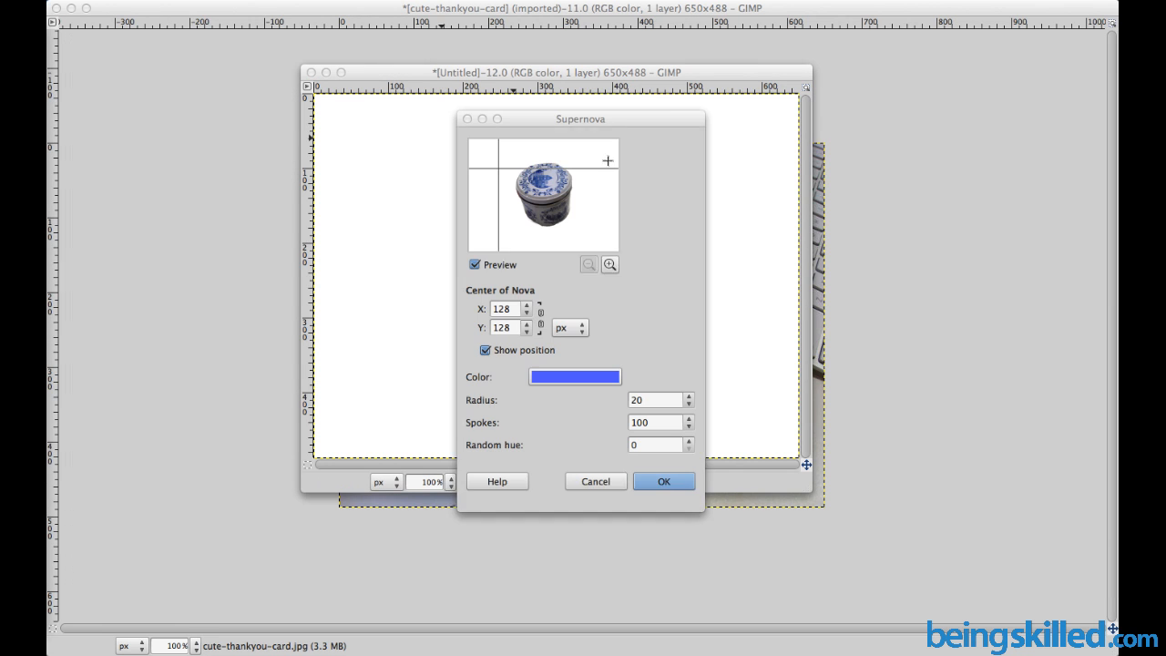
{"action": "left_click", "coordinate": [662, 498]}
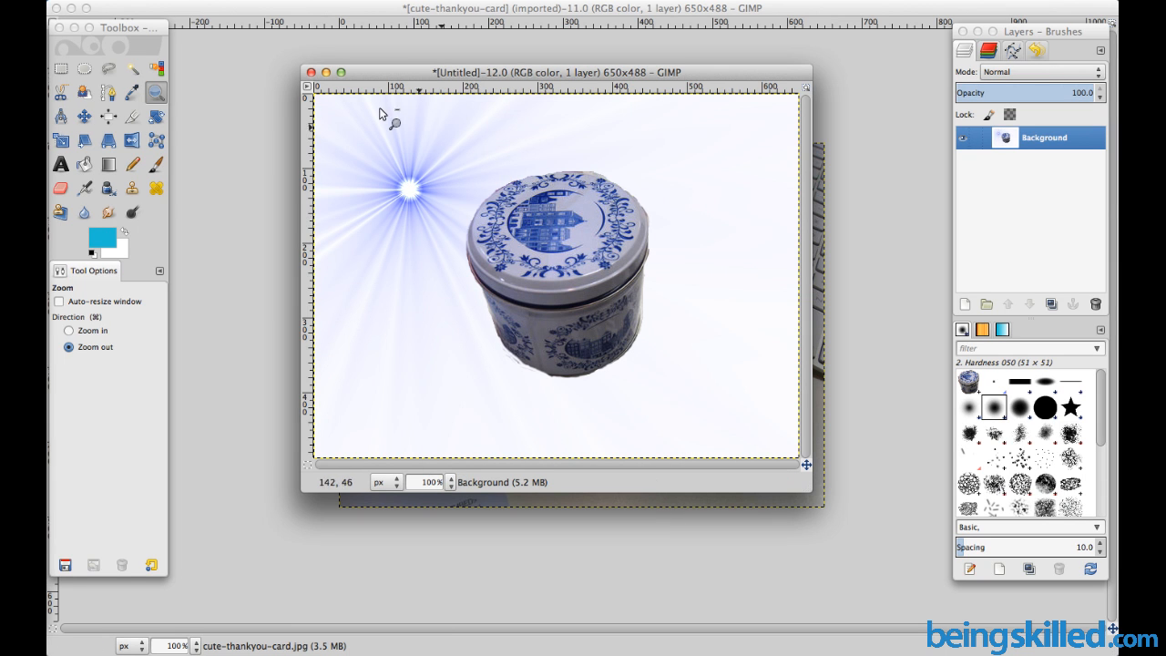
{"action": "left_click", "coordinate": [168, 1]}
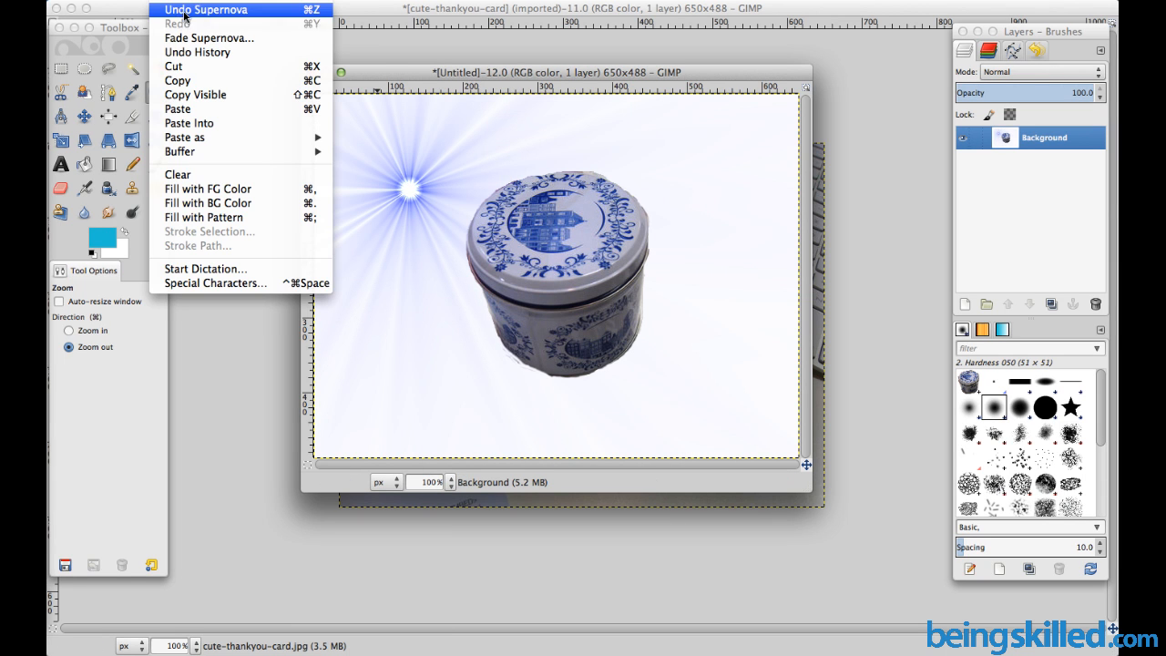
{"action": "left_click", "coordinate": [187, 8]}
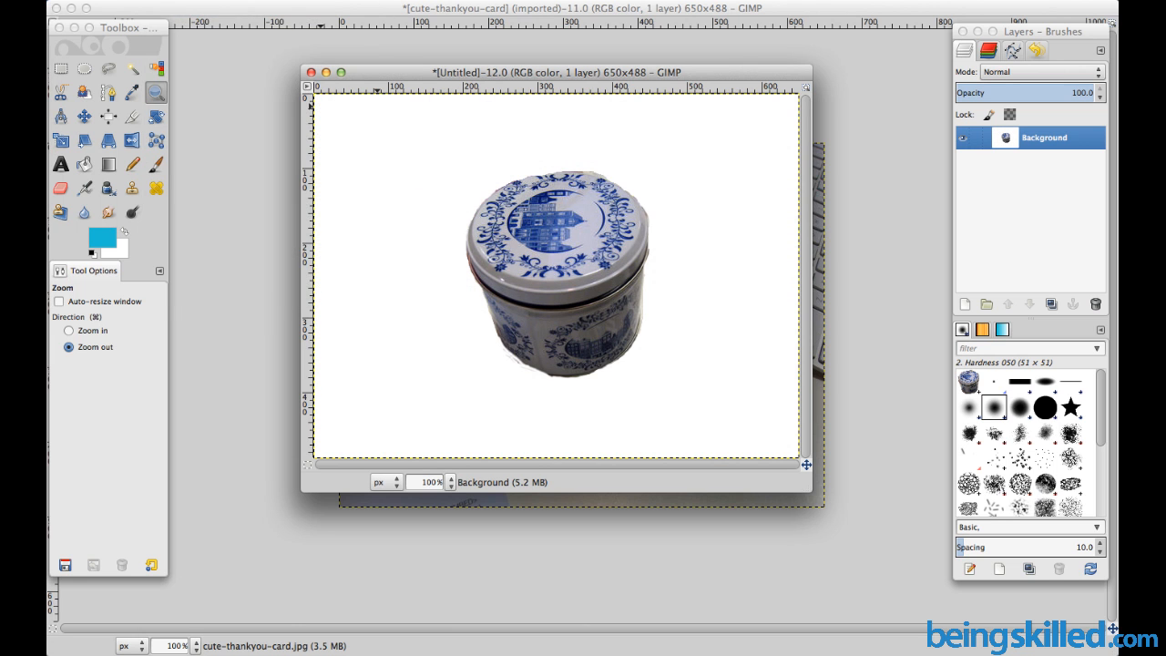
Apply the Cartoon artistic filter to the tin image with mask radius 7.00 and percent black 0.200
{"action": "left_click", "coordinate": [171, 1]}
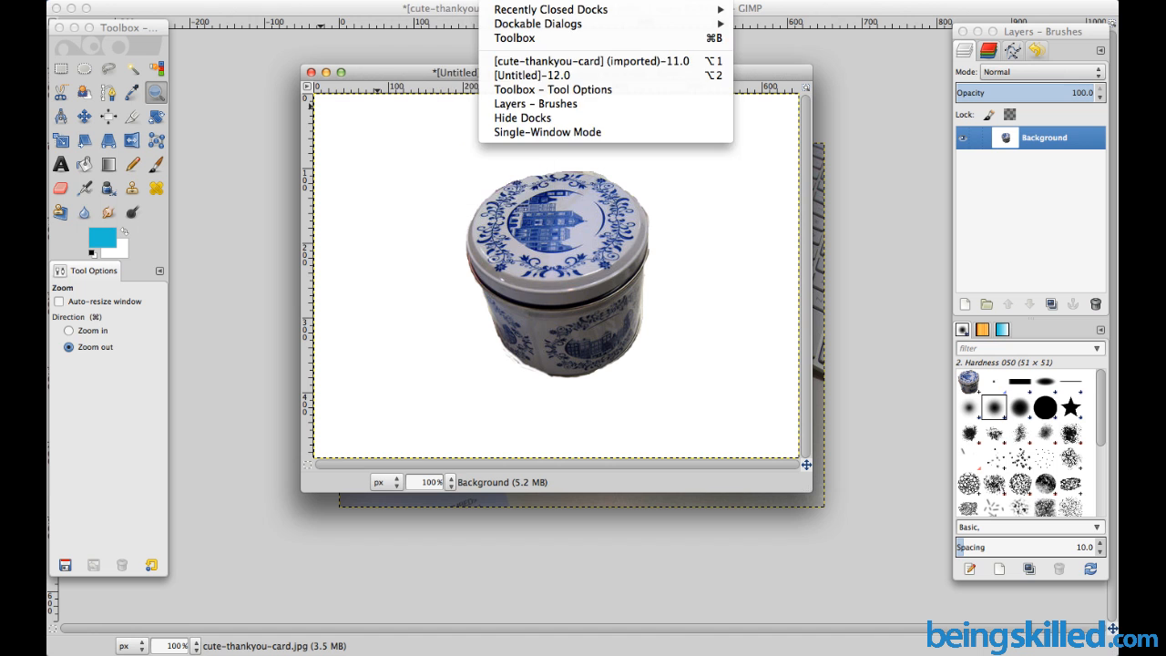
{"action": "mouse_move", "coordinate": [456, 0]}
{"action": "mouse_move", "coordinate": [495, 160]}
{"action": "mouse_move", "coordinate": [515, 194]}
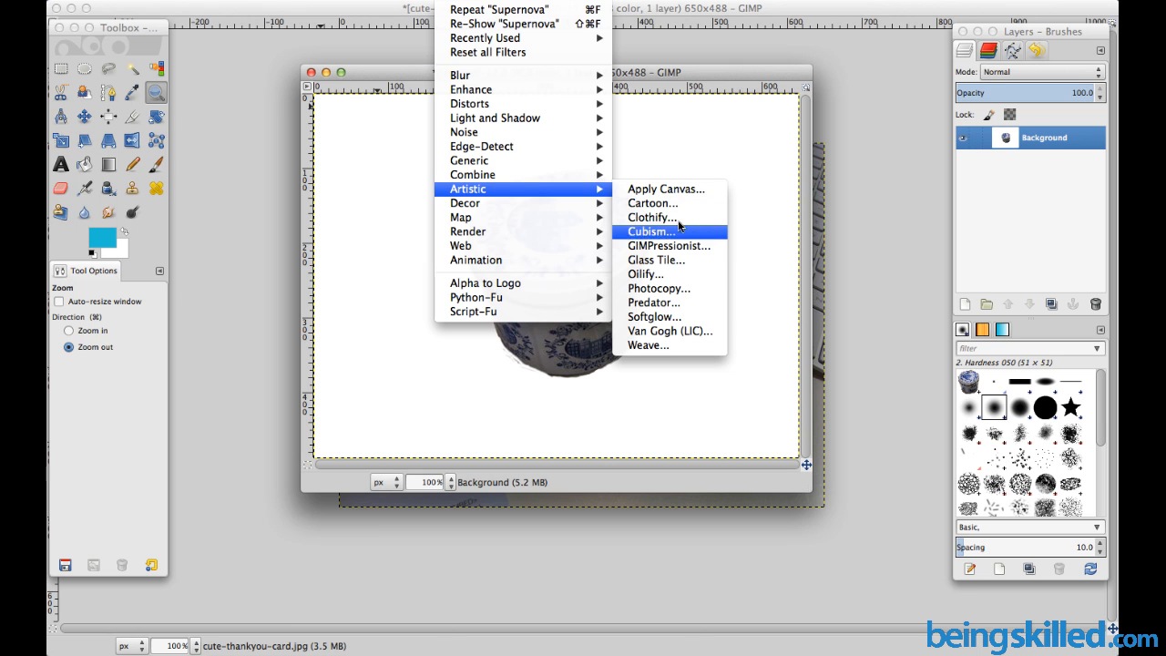
{"action": "left_click", "coordinate": [674, 206]}
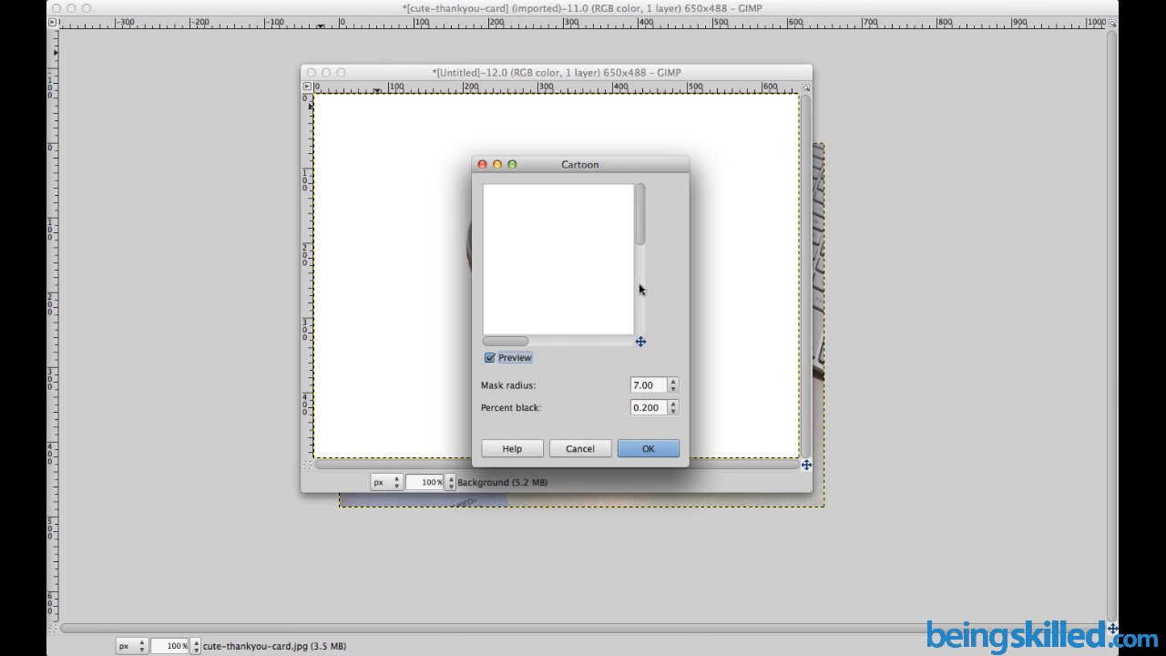
{"action": "left_click_drag", "start_coordinate": [496, 341], "coordinate": [580, 342]}
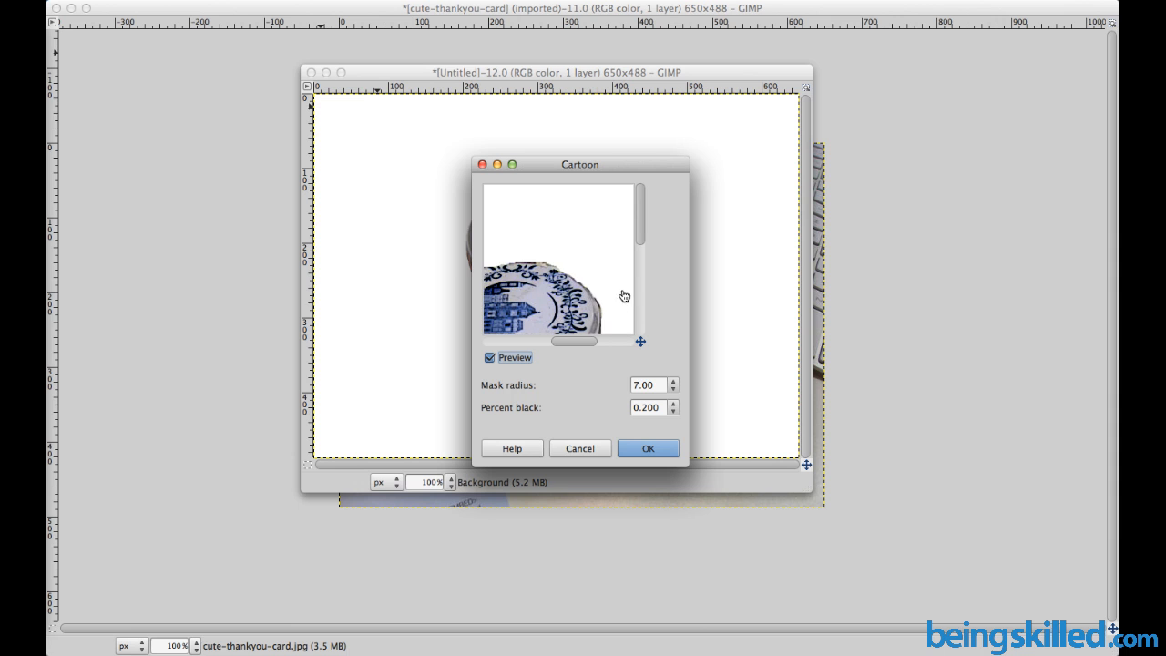
{"action": "left_click", "coordinate": [647, 450]}
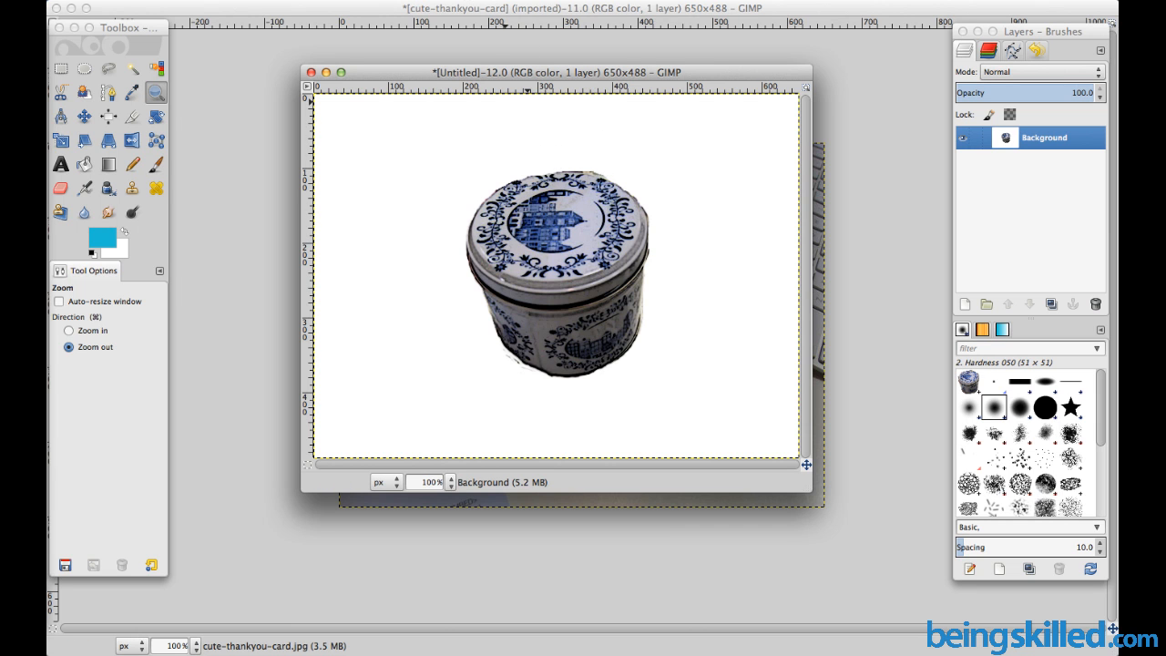
{"action": "left_click", "coordinate": [458, 1]}
{"action": "mouse_move", "coordinate": [469, 193]}
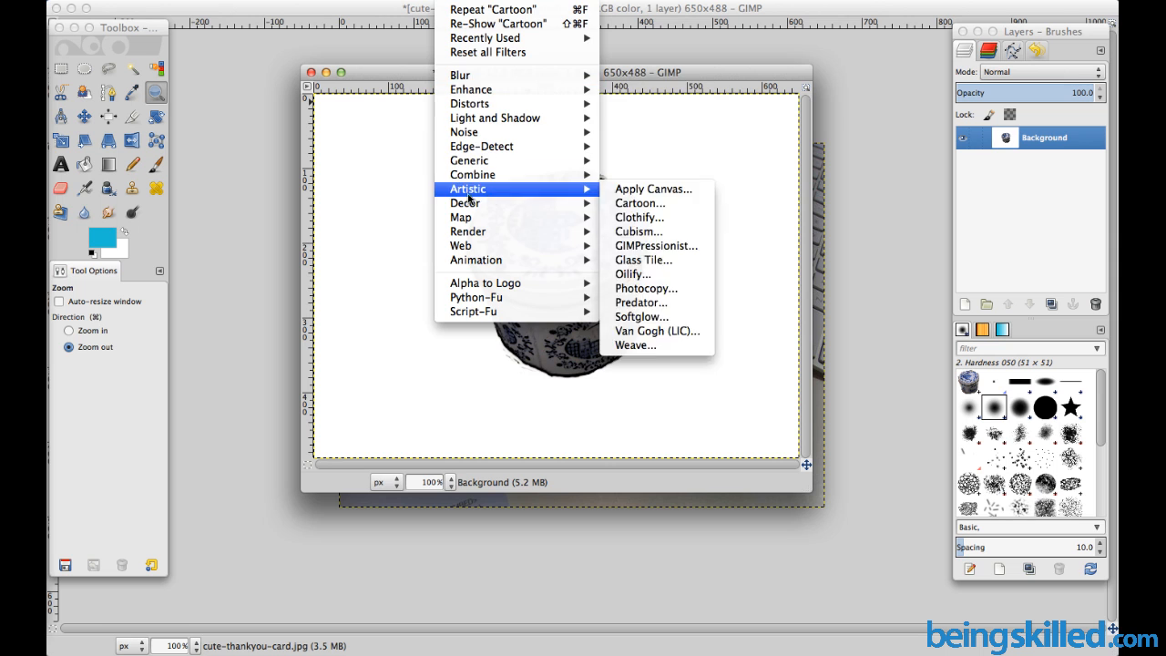
{"action": "left_click", "coordinate": [403, 190]}
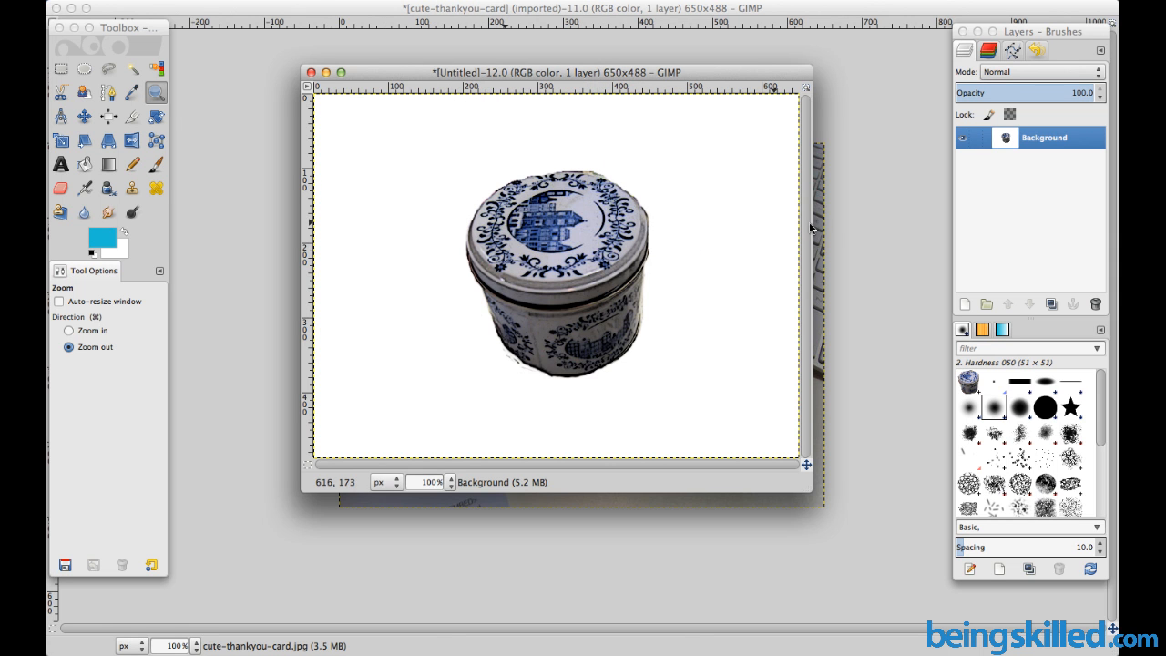
Switch to the original thank-you card photo and zoom out to 50% to view the cut-out area
{"action": "left_click", "coordinate": [870, 242]}
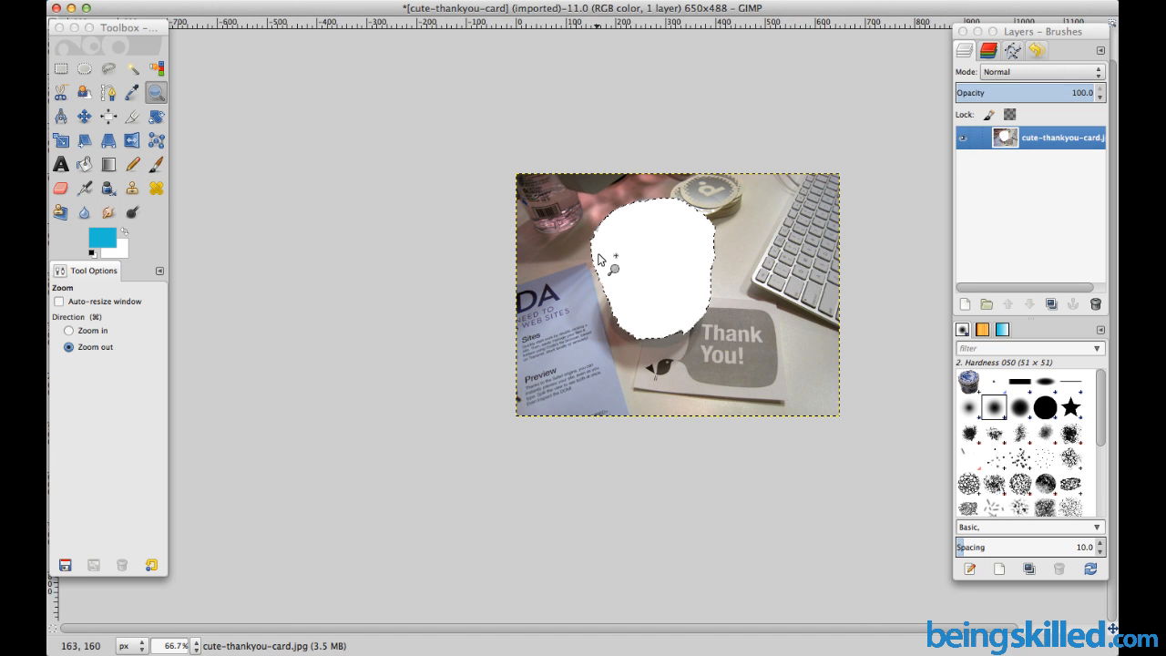
{"action": "left_click", "coordinate": [507, 139]}
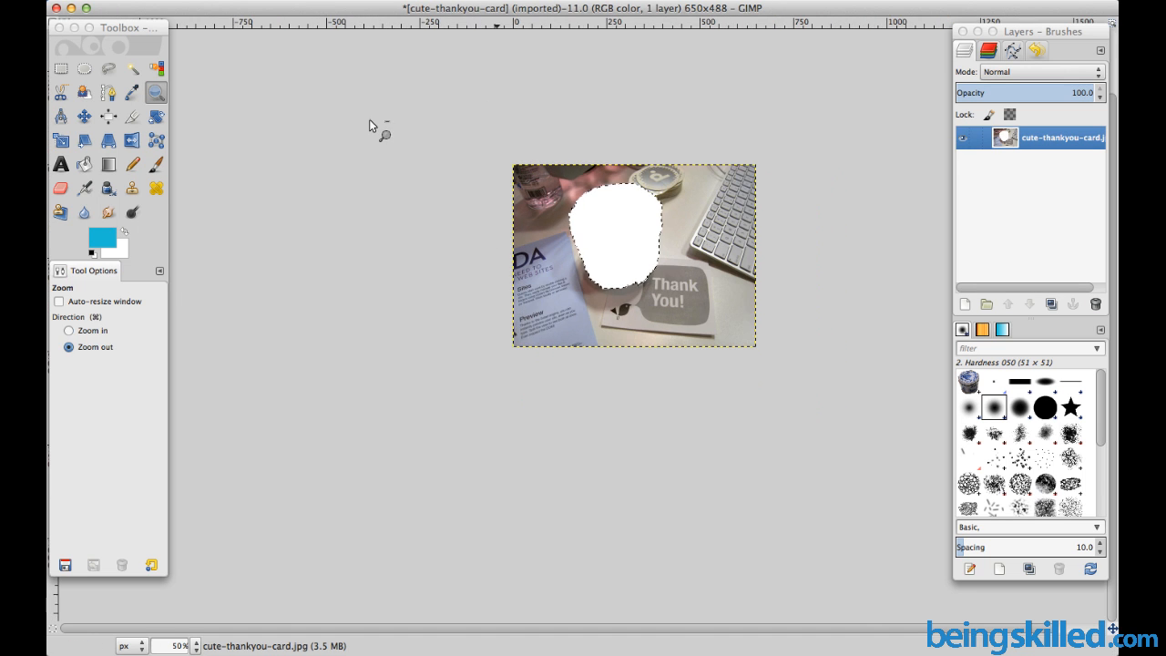